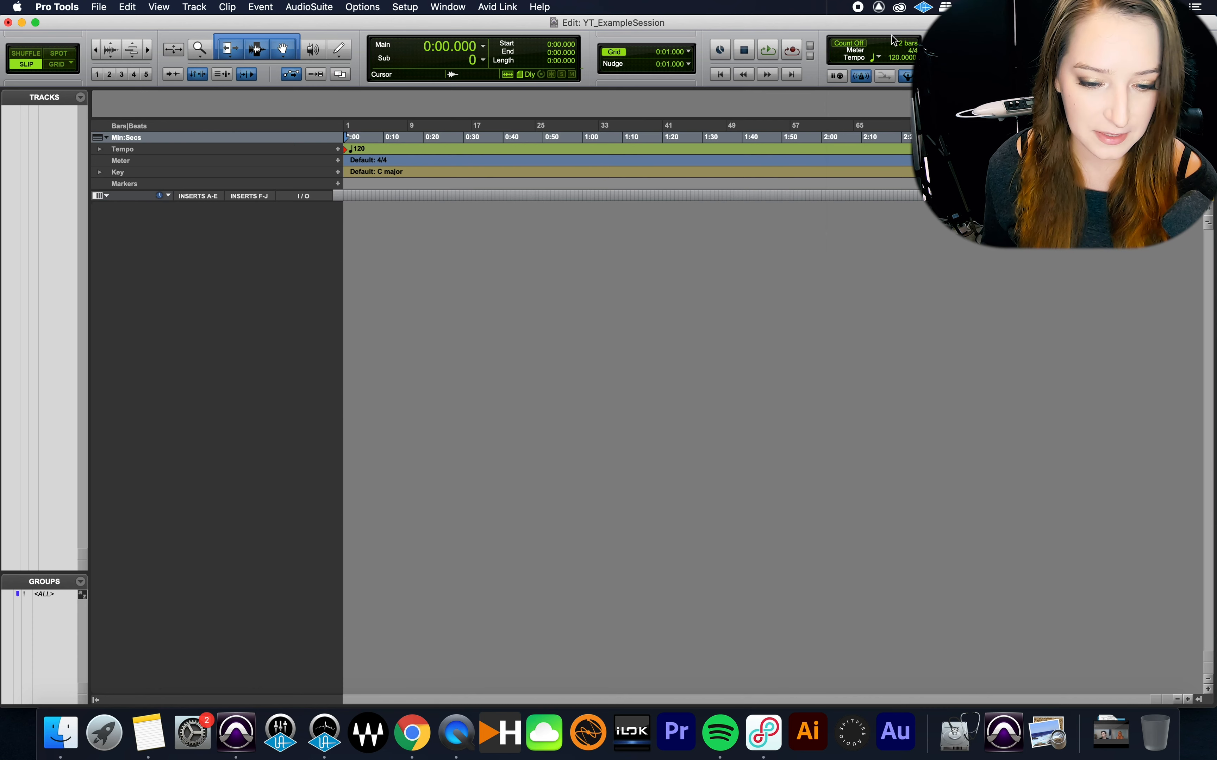
Create one stereo Master Fader track
key(super+shift+n)
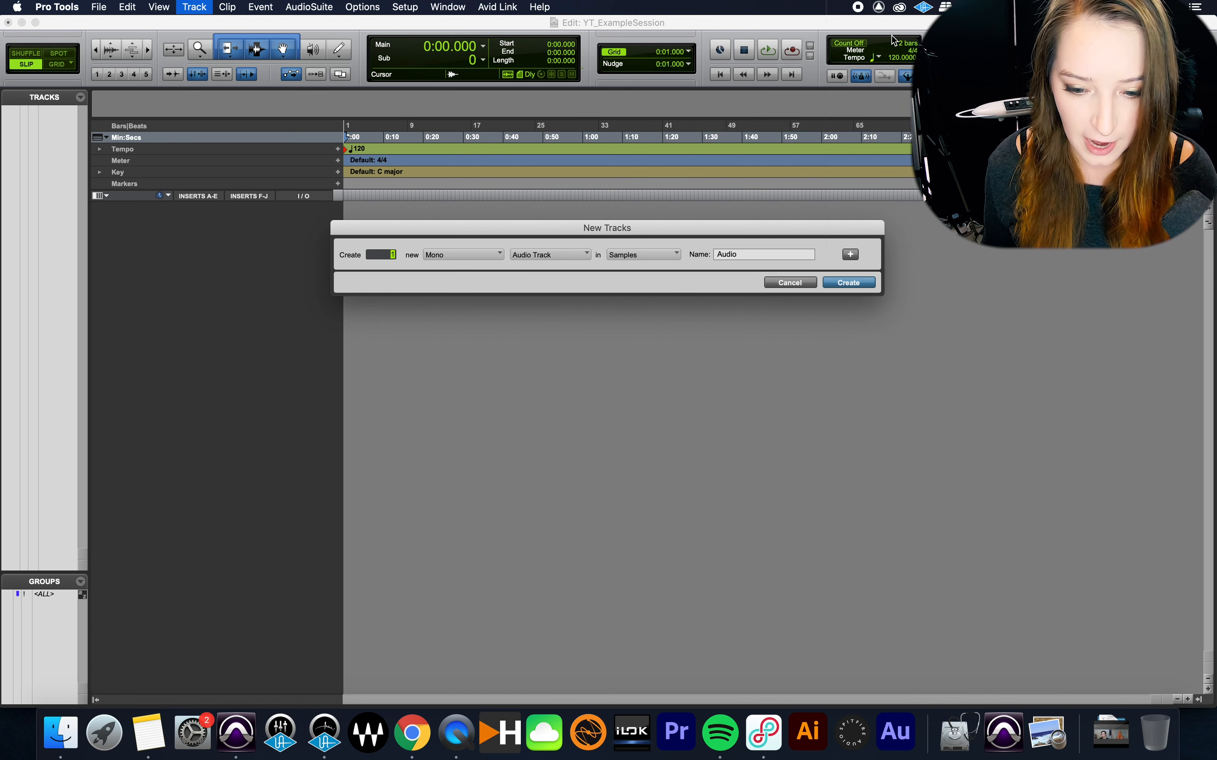
key(super+Right)
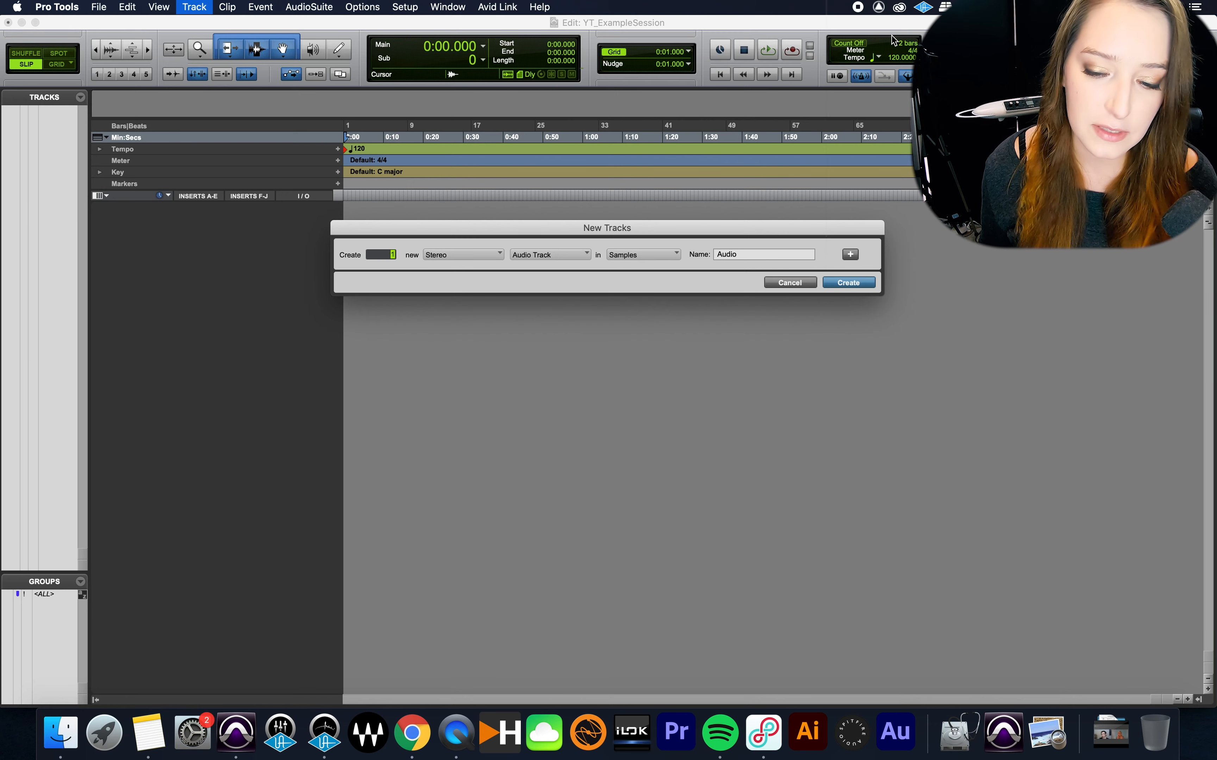
key(super+Down)
key(super+Down)
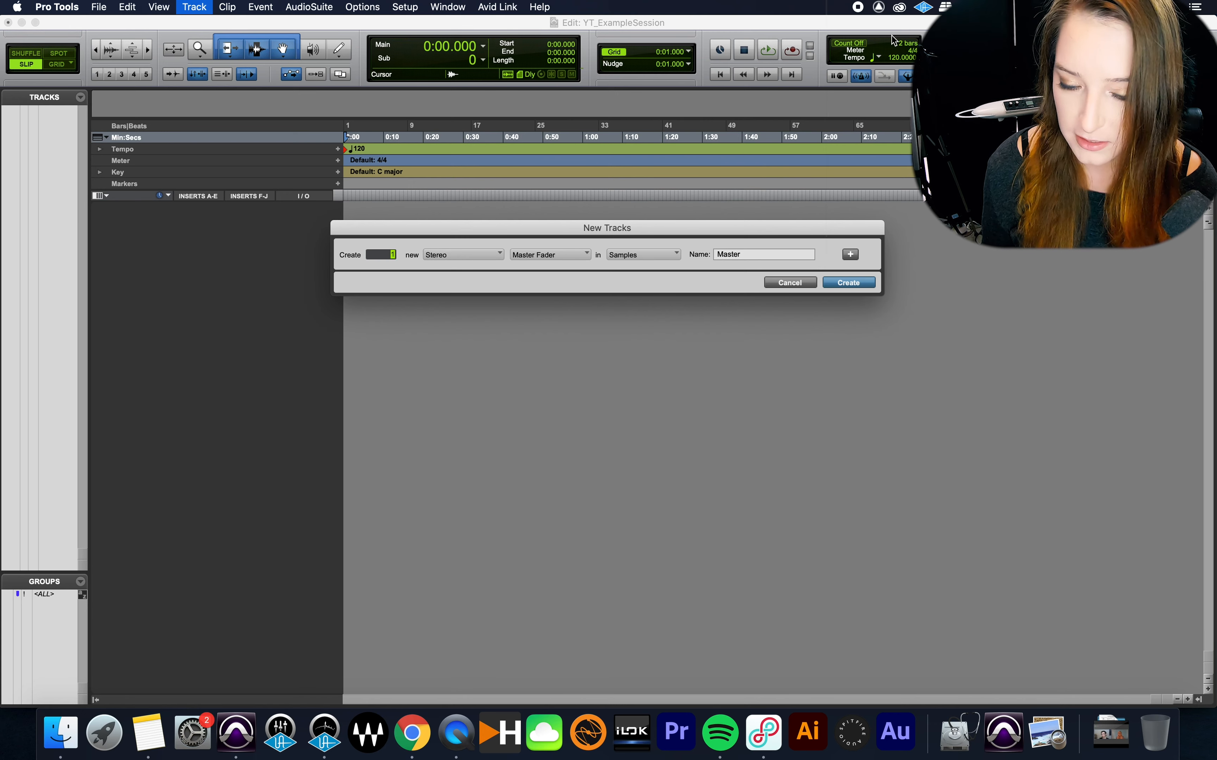
key(Return)
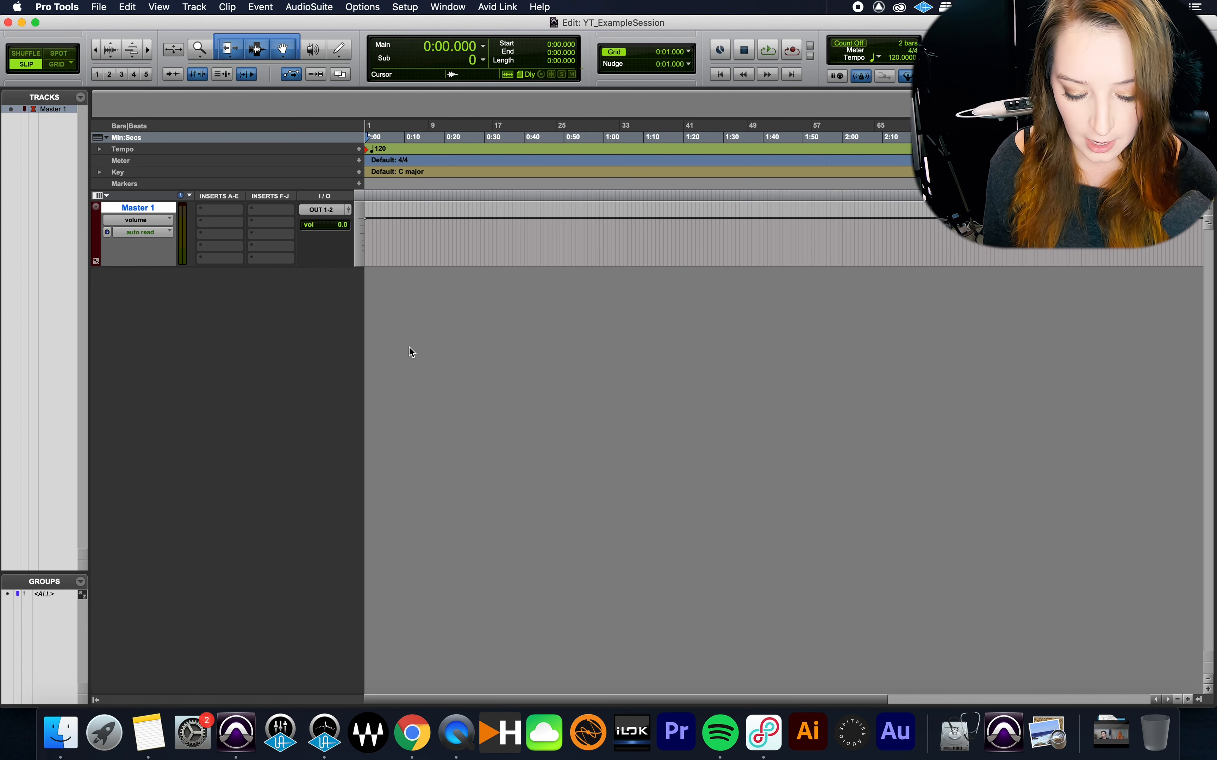
Add one new mono audio track to the session
key(super+shift+n)
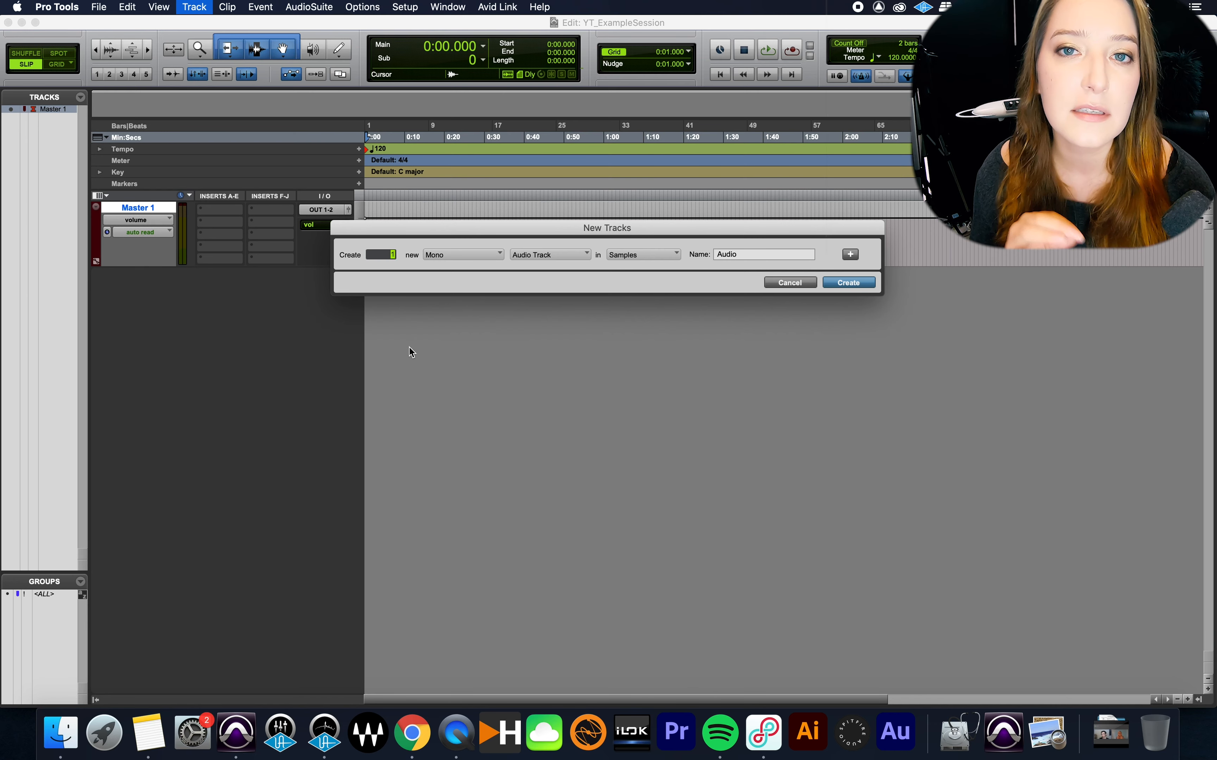
key(super+Right)
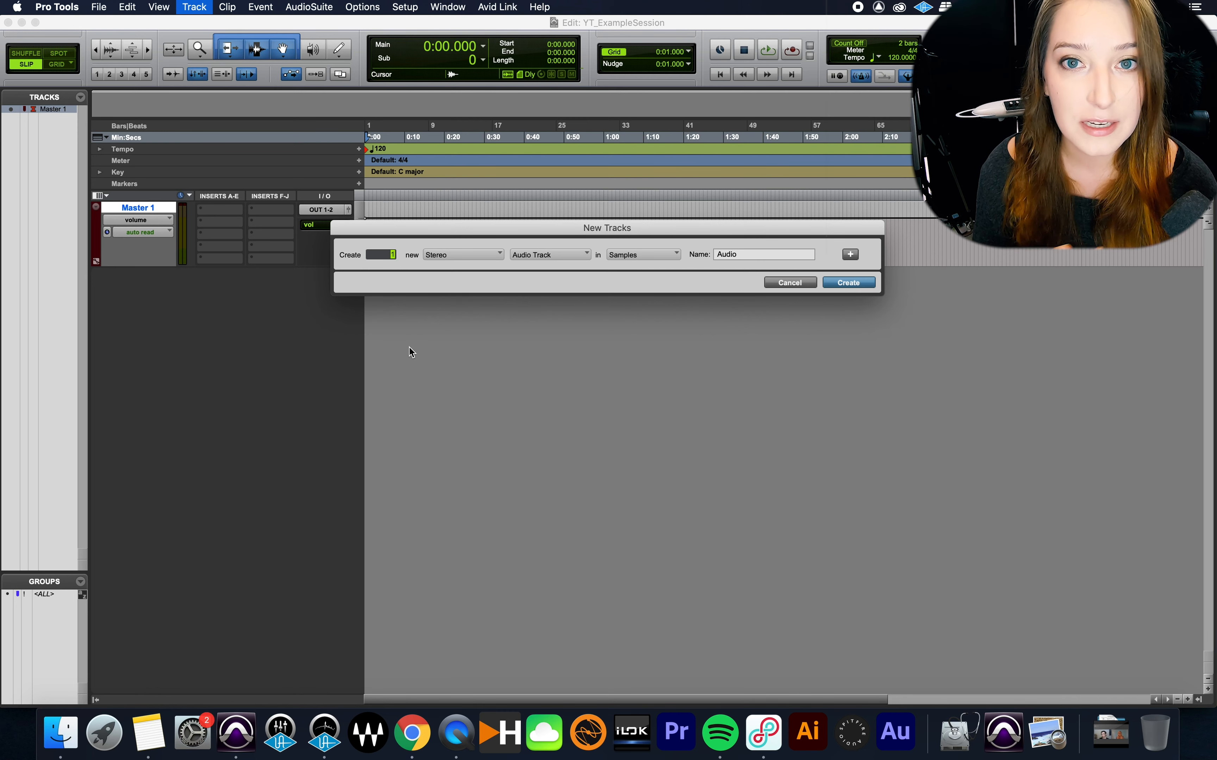
key(super+Left)
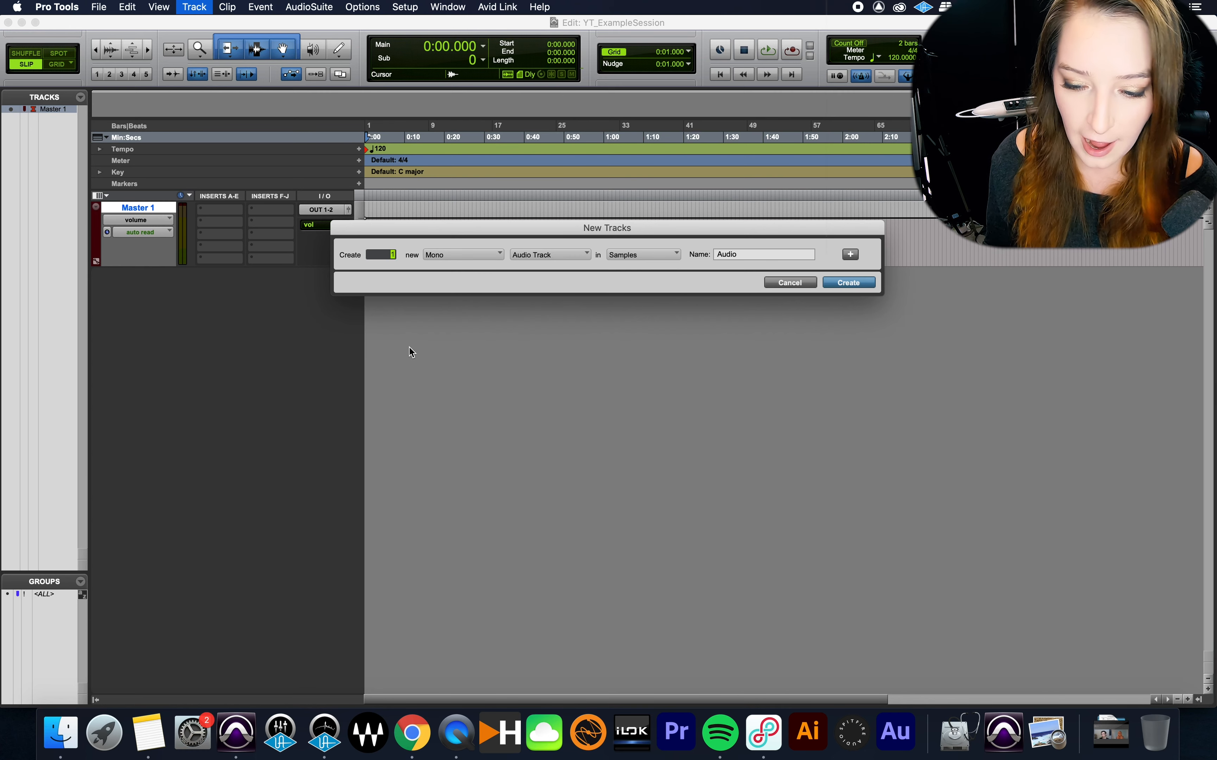
text(1)
key(Return)
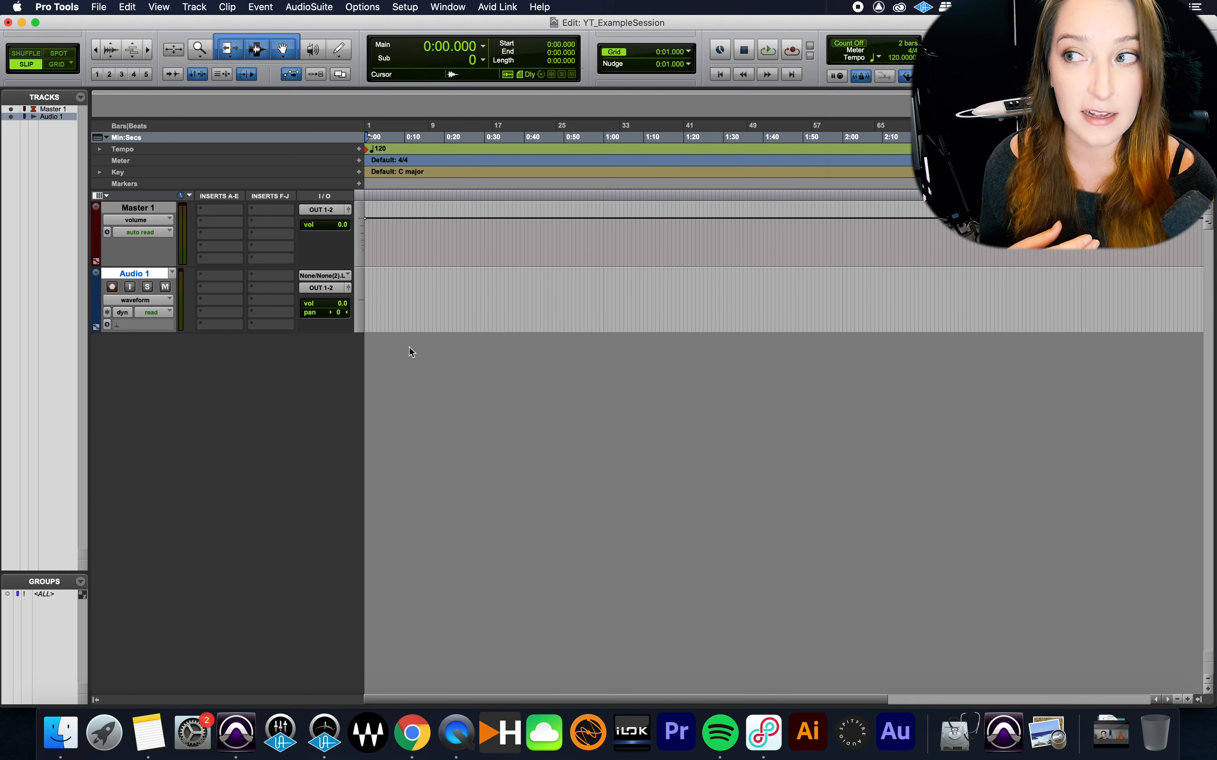
Review the available playback engines and reselect Universal Audio Thunderbolt, cancelling the session reload before closing the settings
click(405, 7)
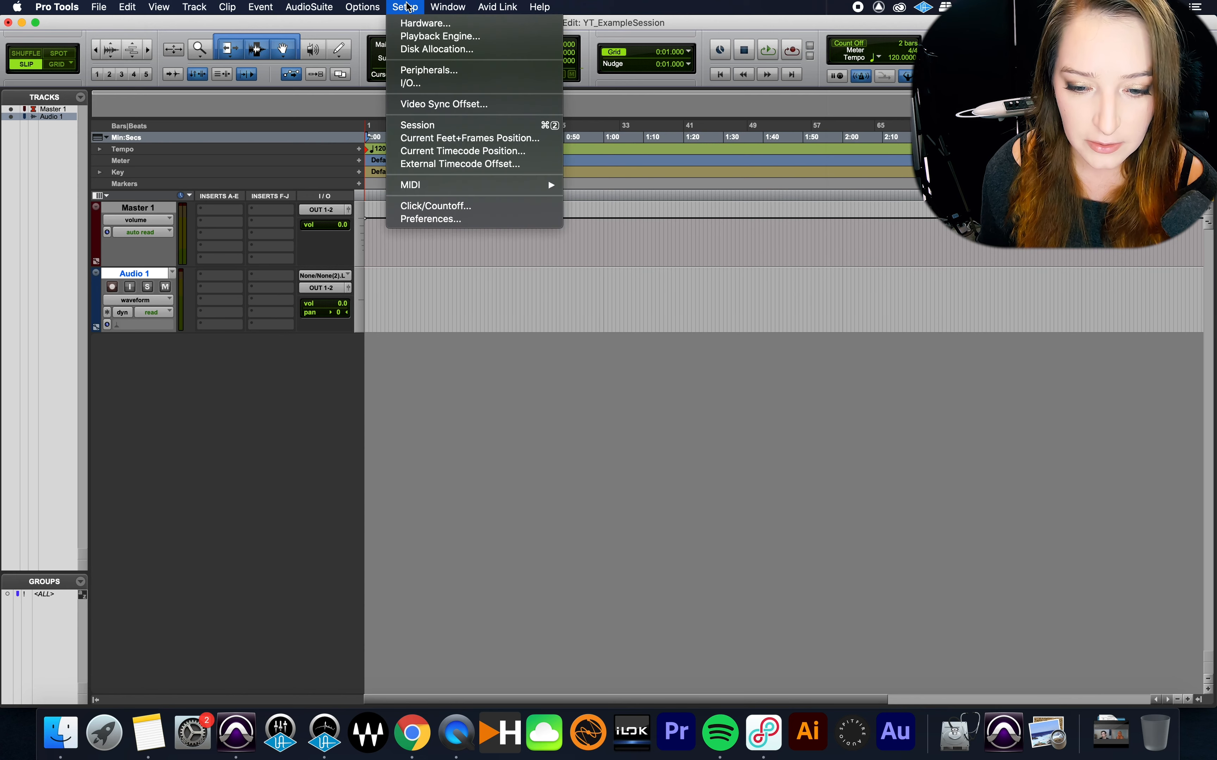
click(416, 37)
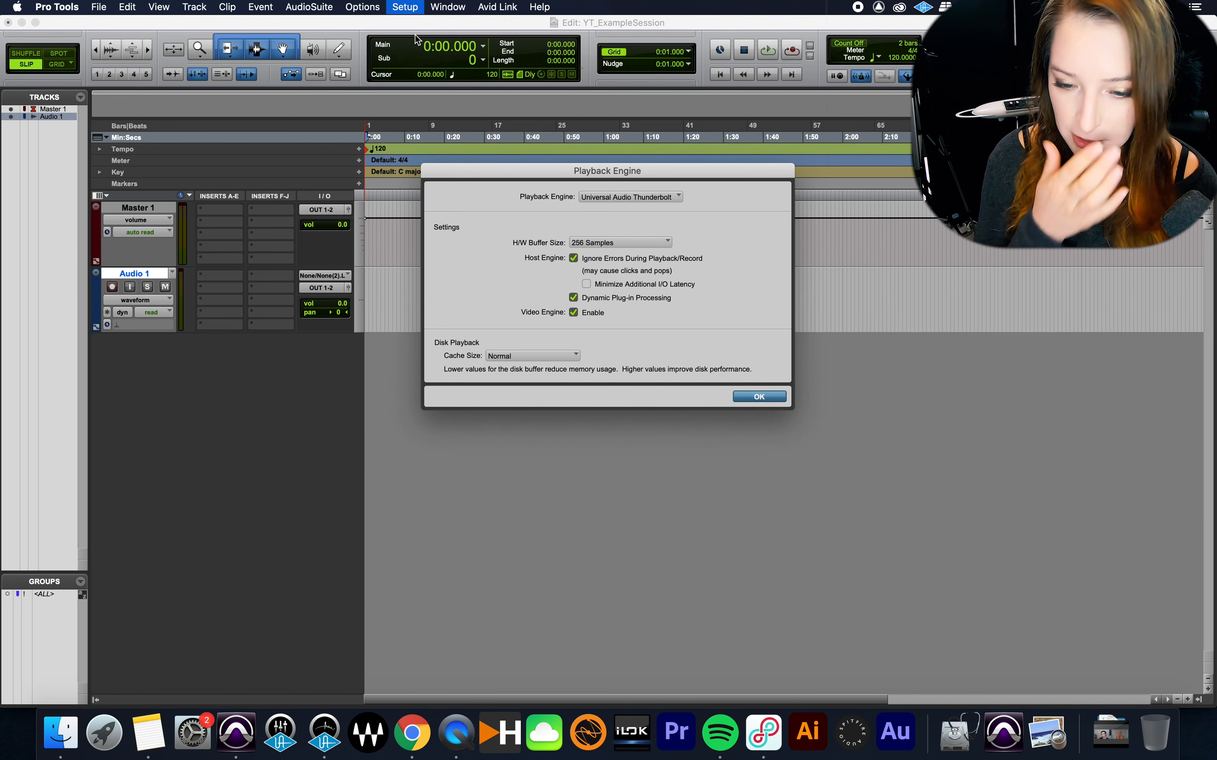
click(593, 201)
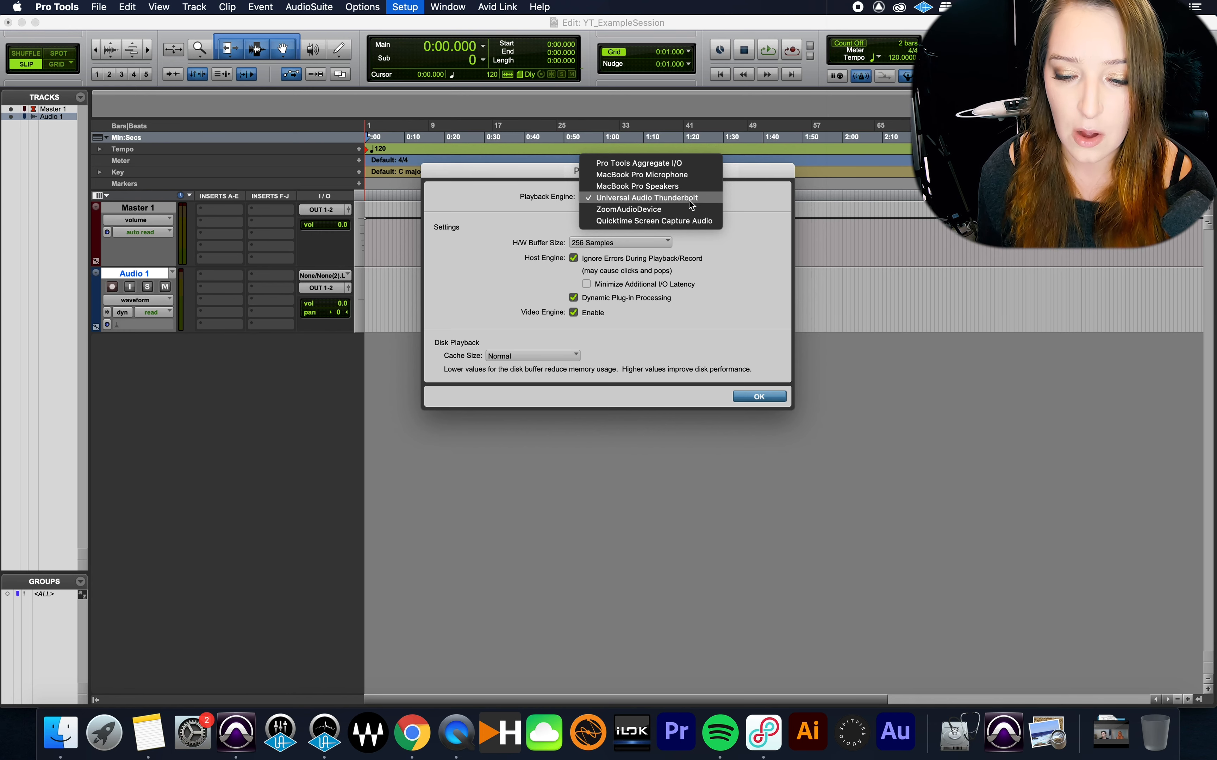
click(623, 198)
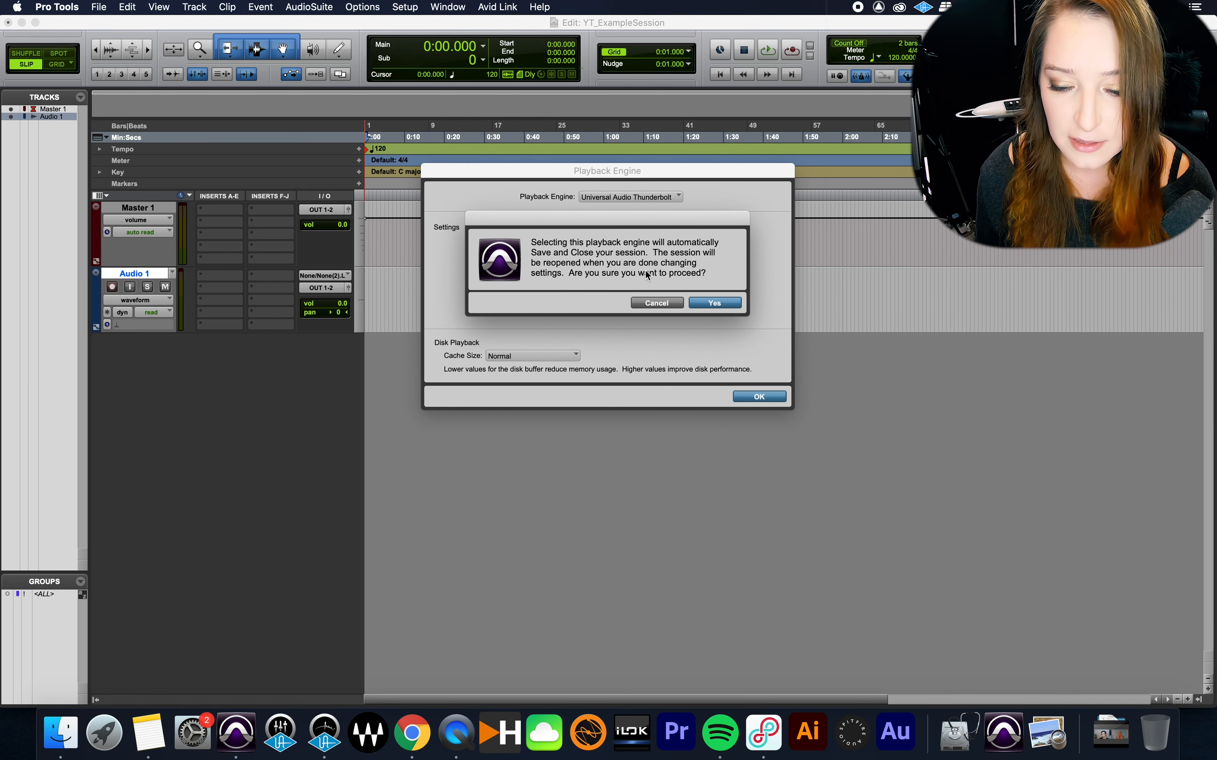
click(657, 303)
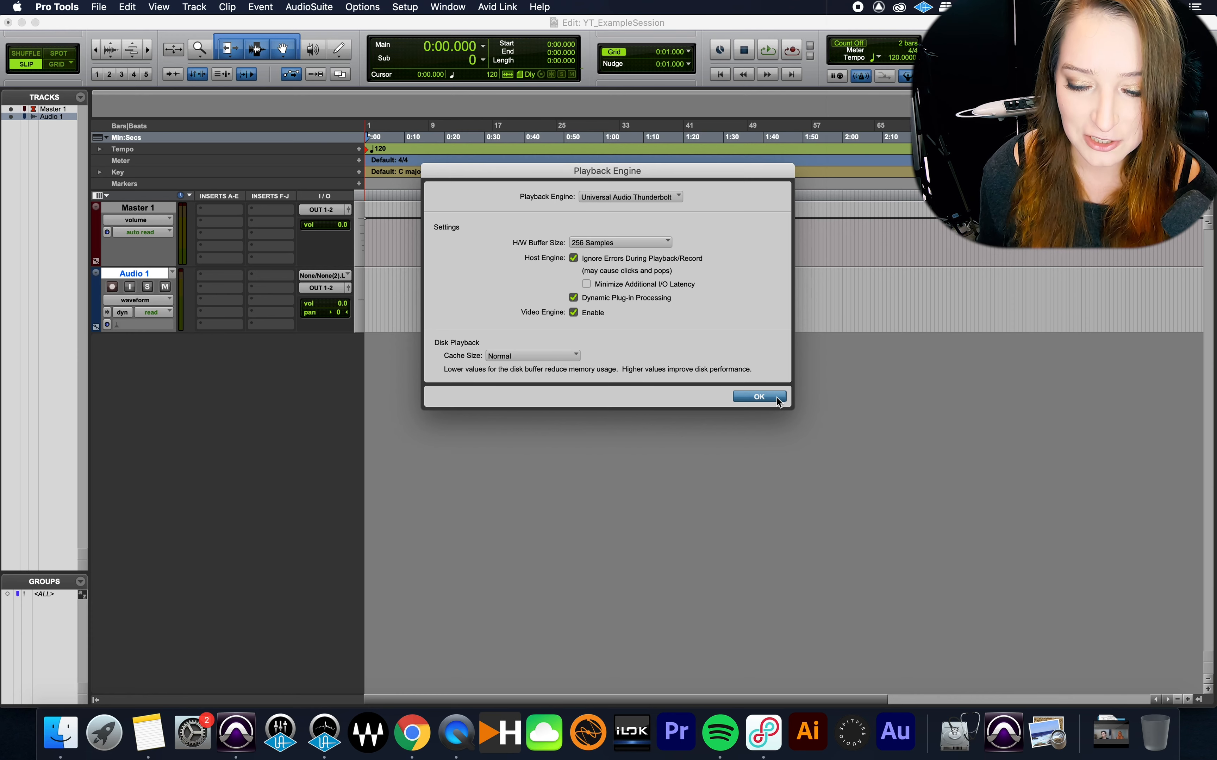
click(758, 397)
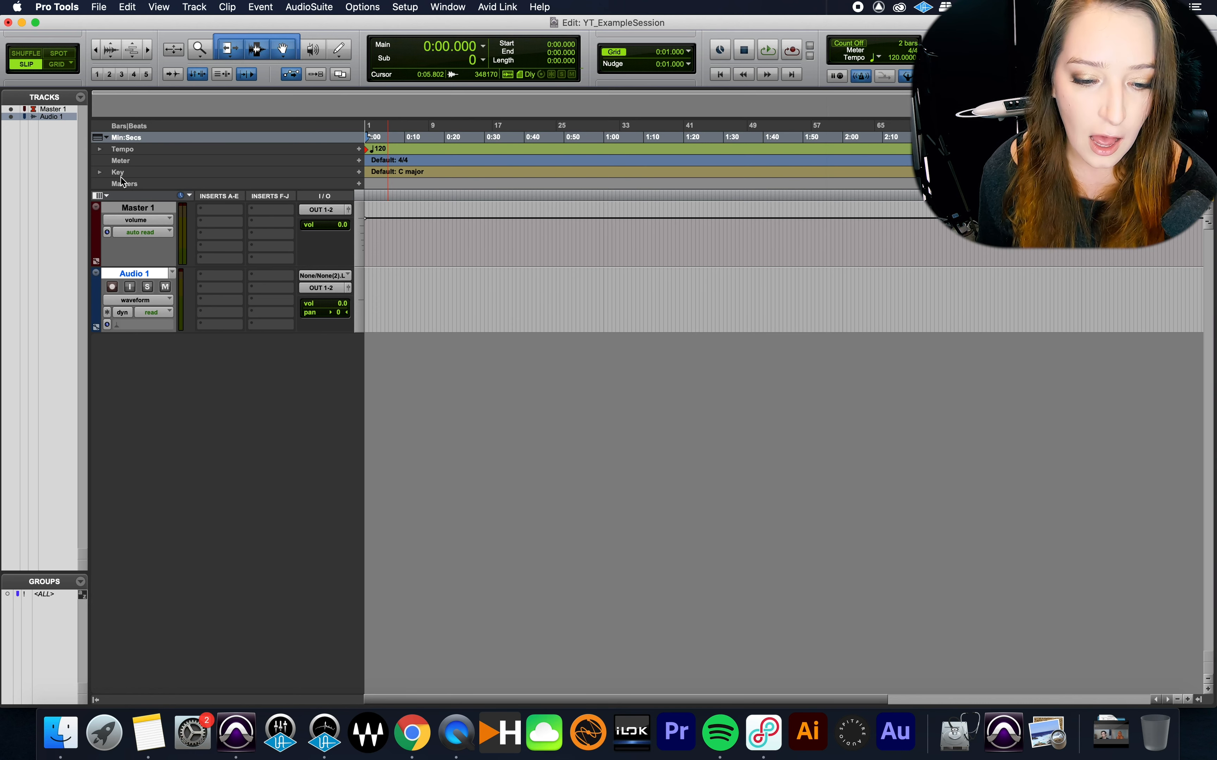
Hide the I/O column in the Edit window and show it again
click(99, 201)
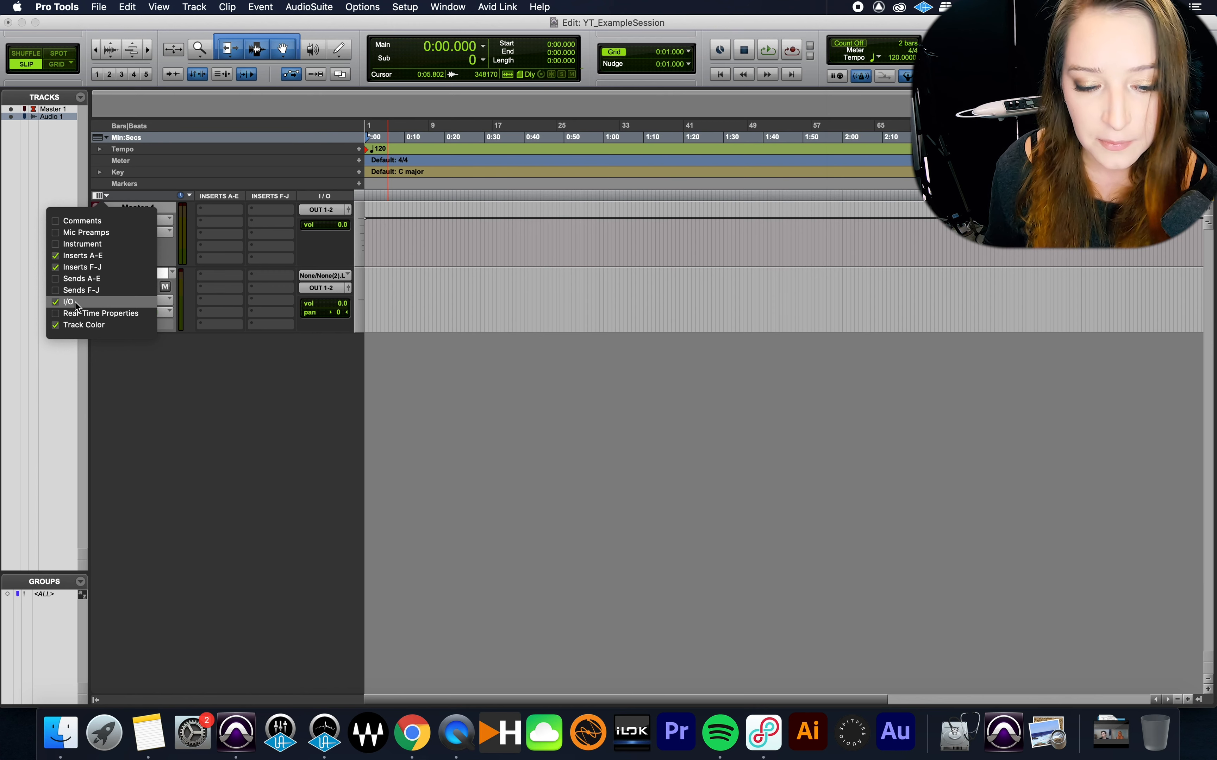
click(93, 303)
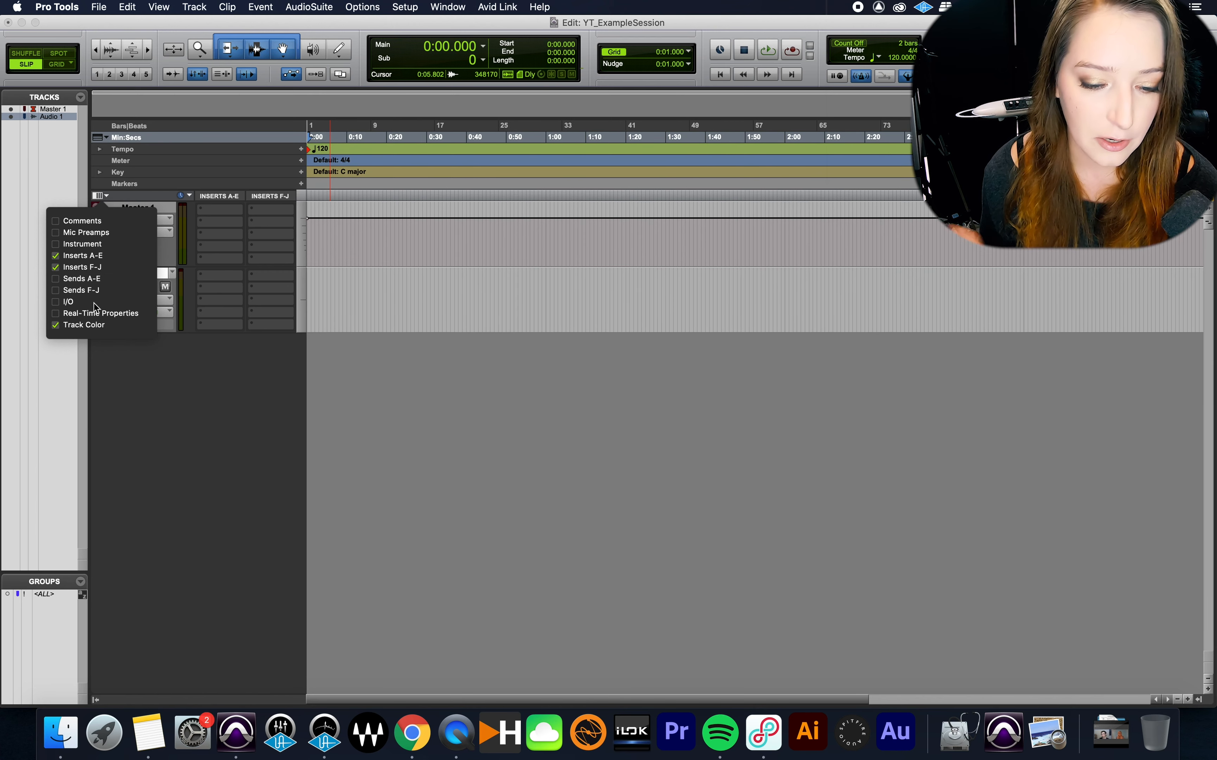
click(69, 302)
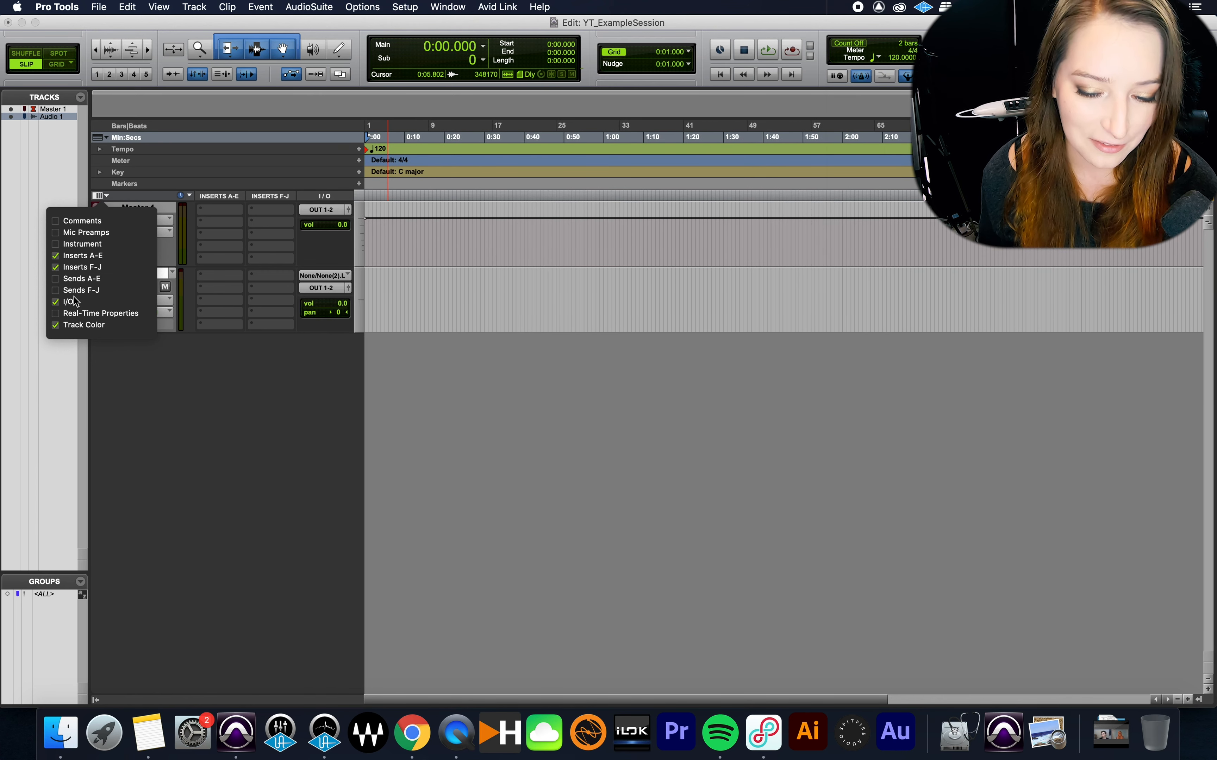
click(187, 374)
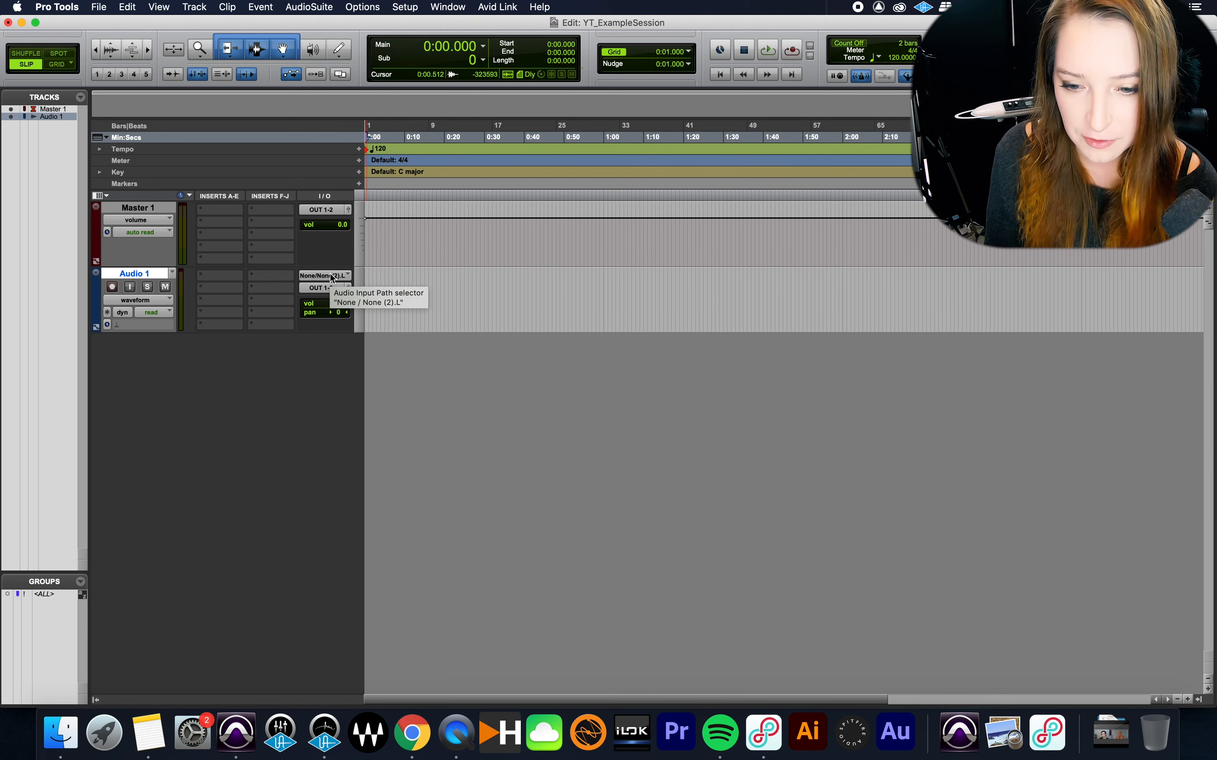
Set the Audio 1 track's input to LINE 6 (Mono) in the Mix window and return to the Edit window
key(super+equal)
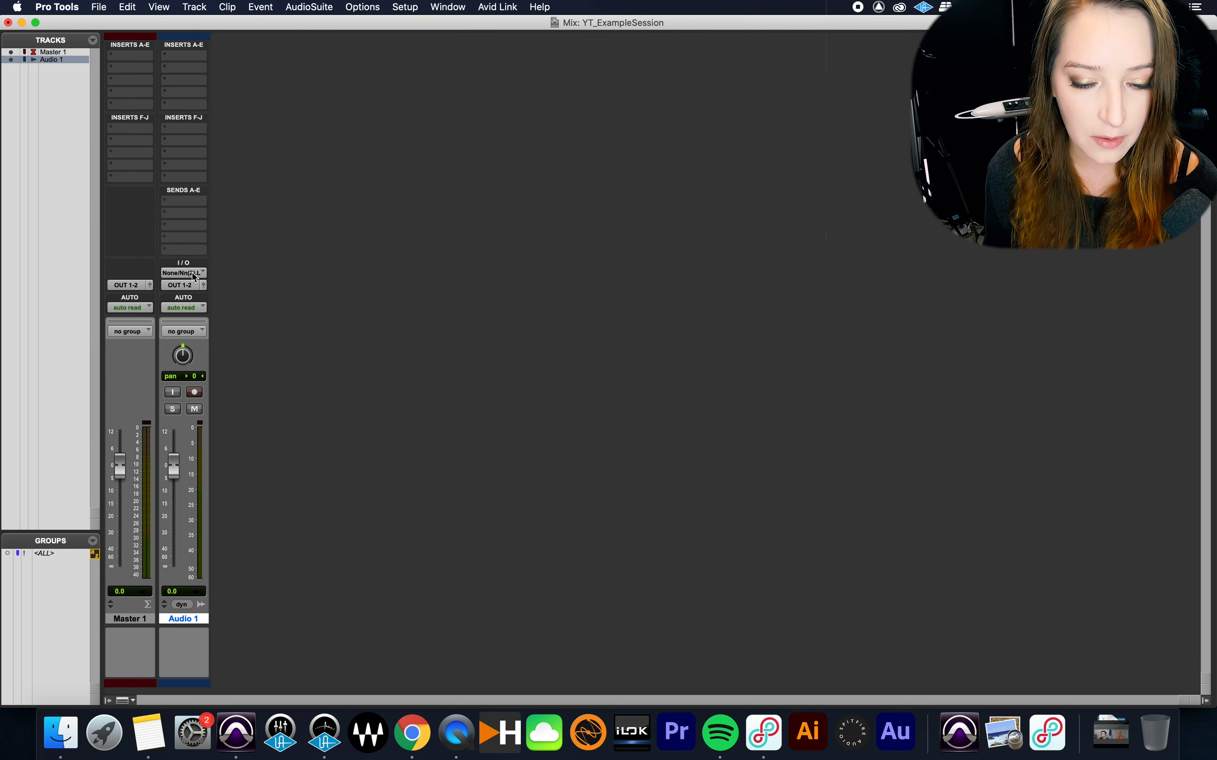
key(super+equal)
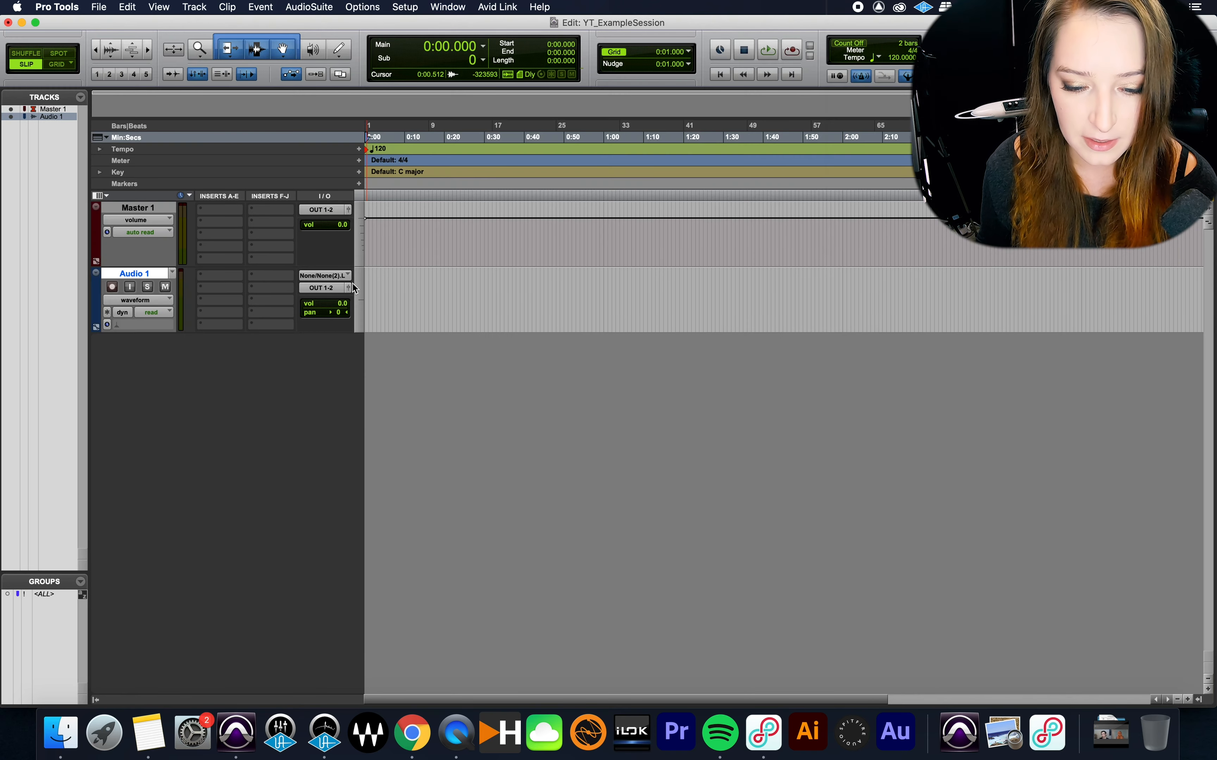
key(super+equal)
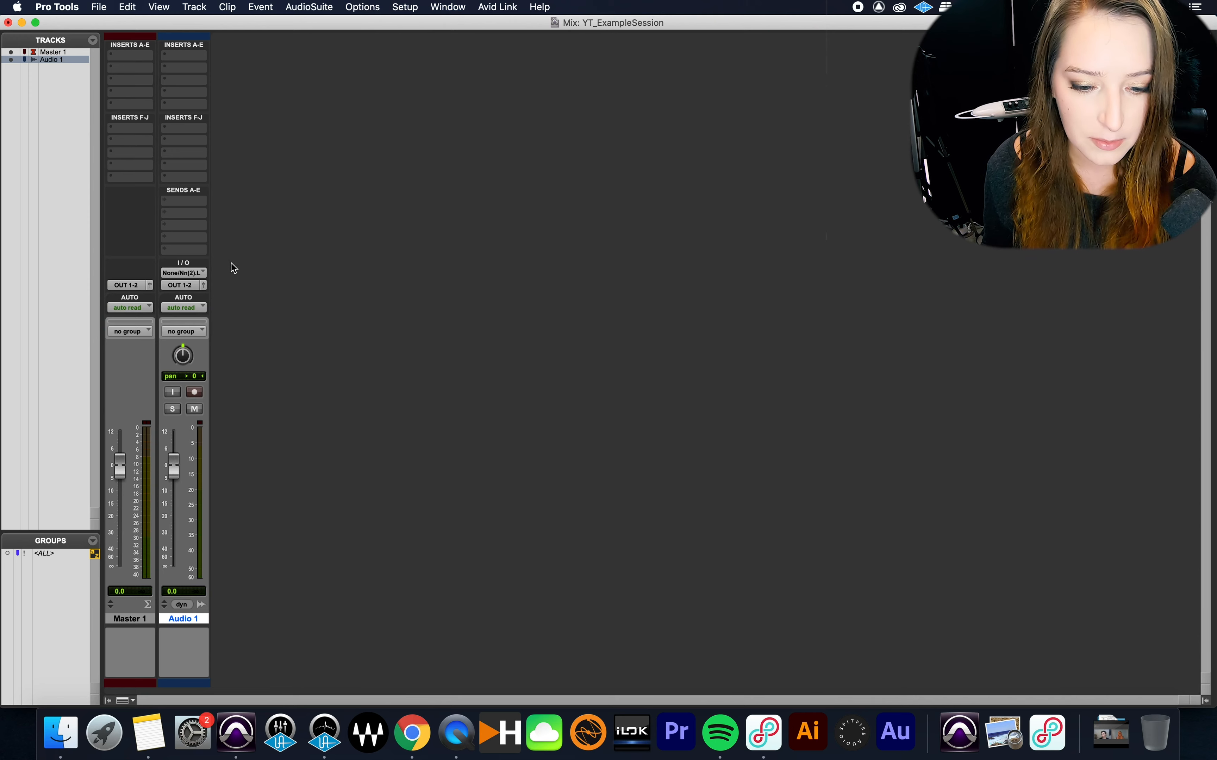
click(200, 273)
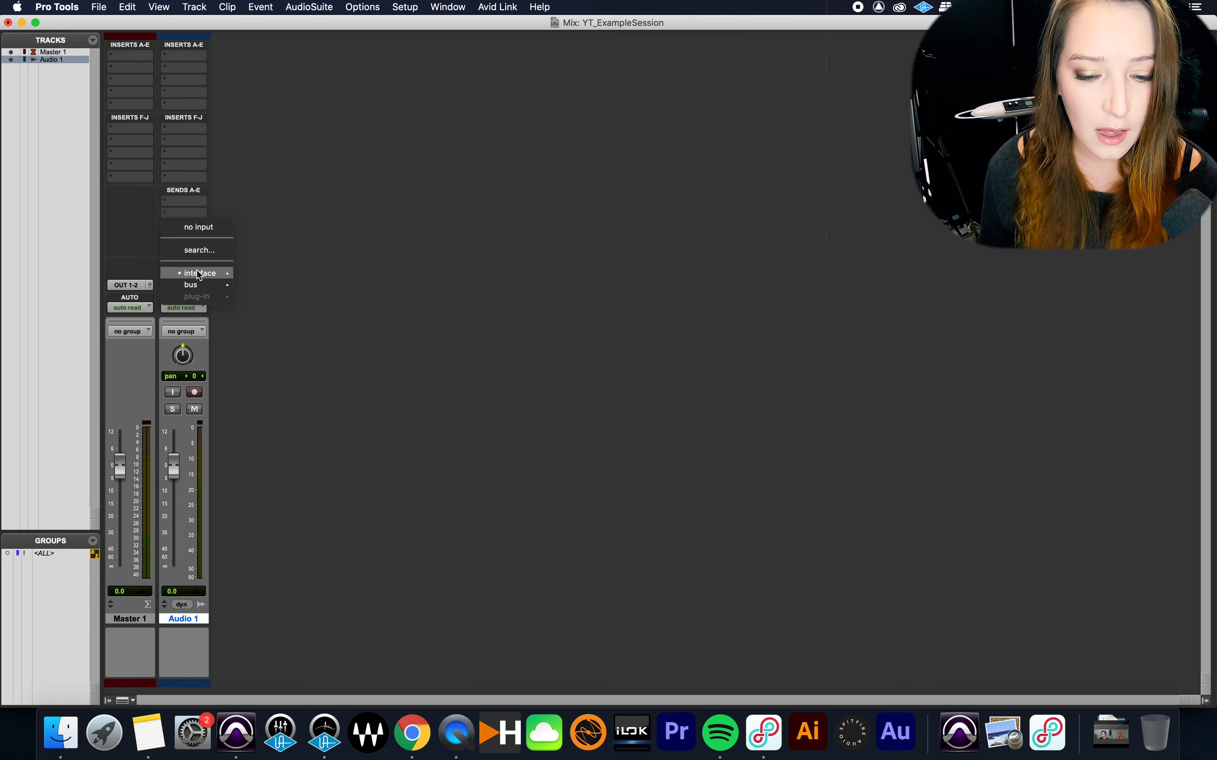
mouse_move(199, 273)
click(279, 256)
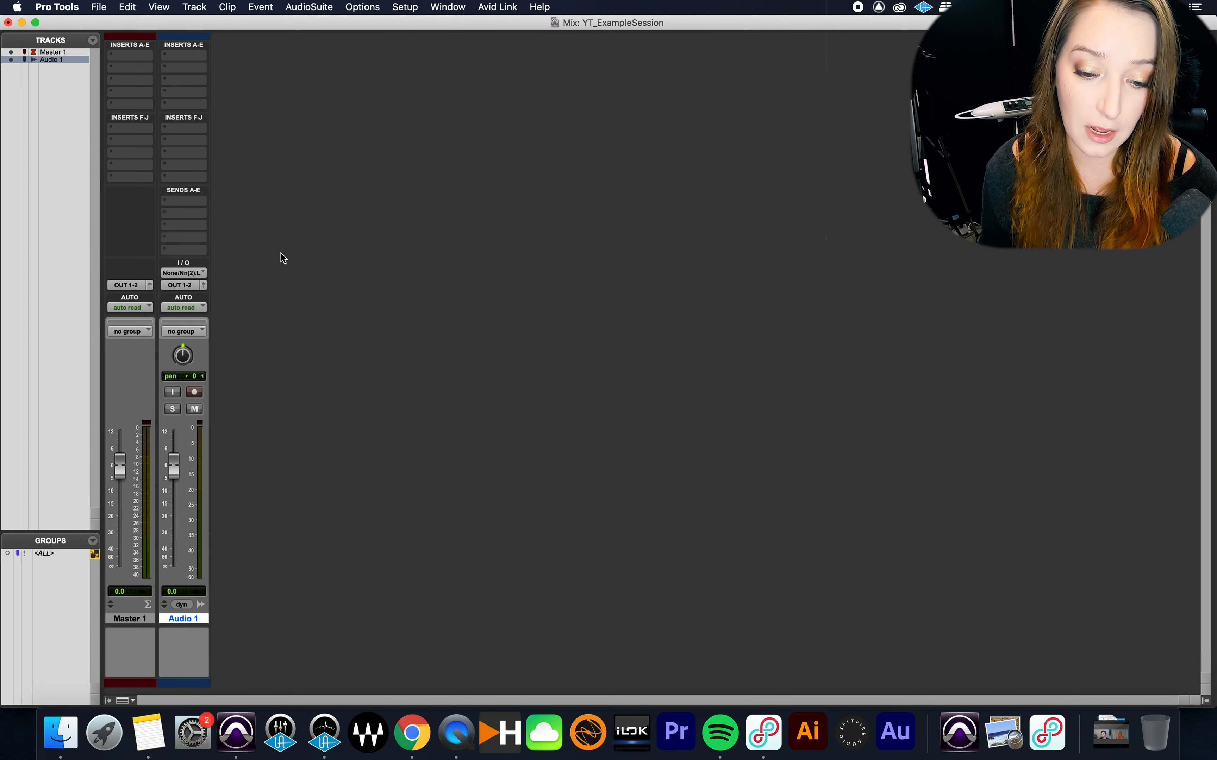
click(191, 274)
mouse_move(190, 272)
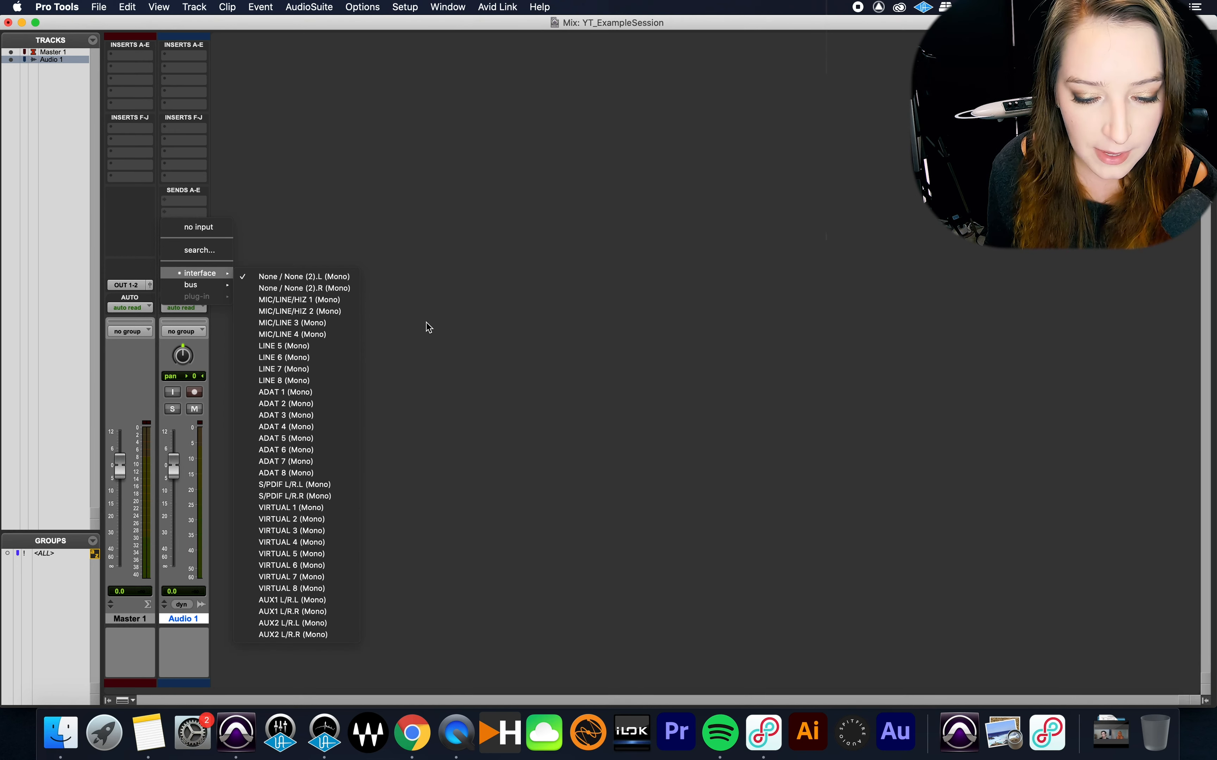
click(357, 358)
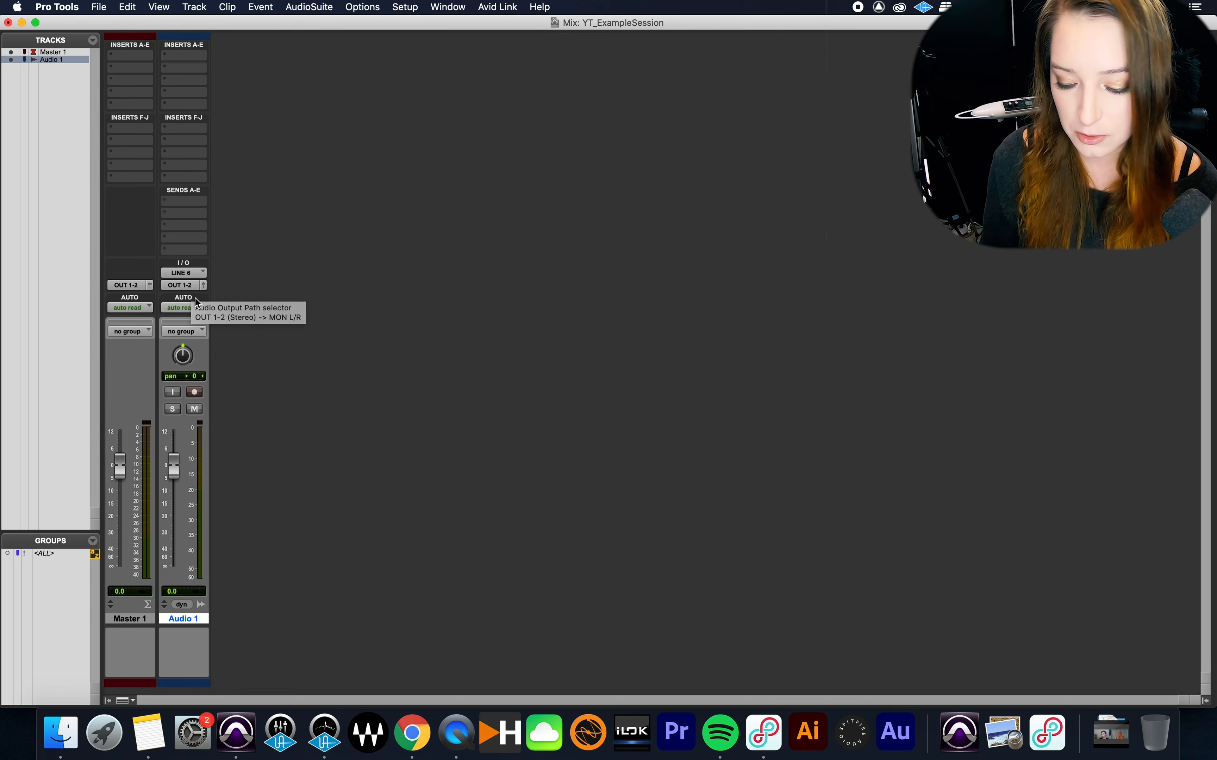
key(super+equal)
click(405, 7)
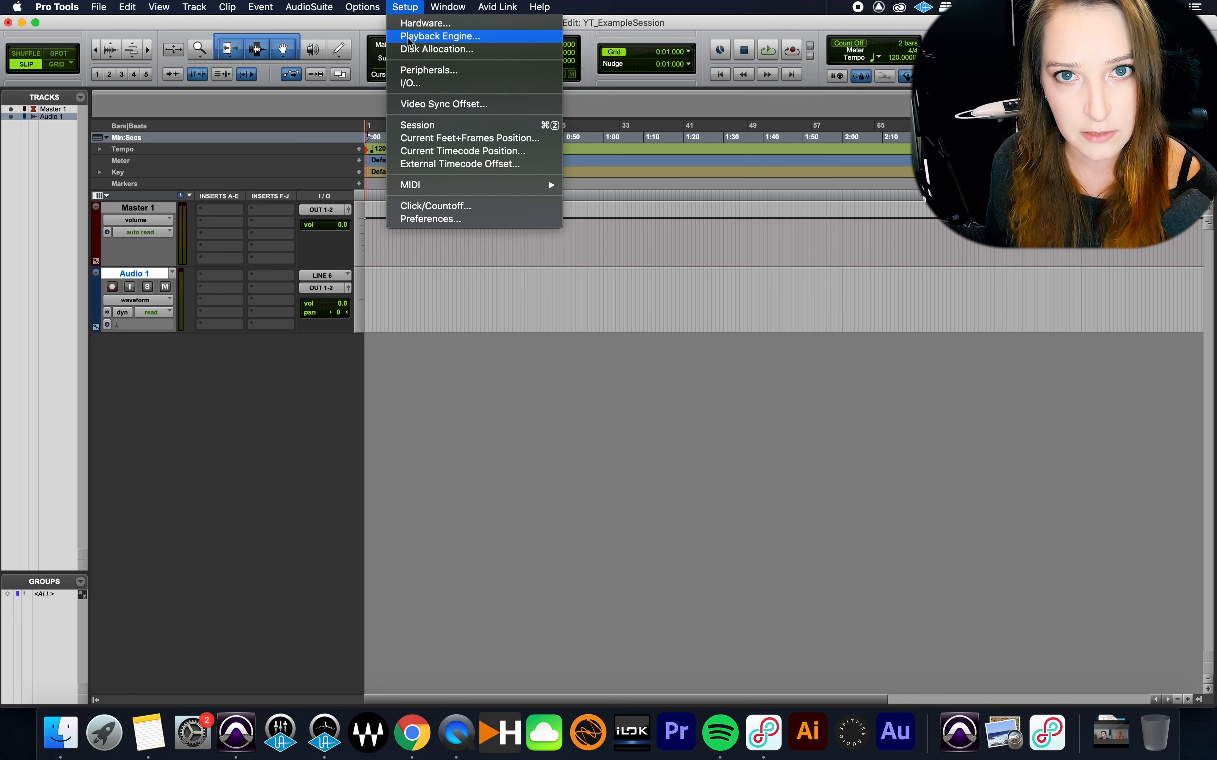
click(290, 398)
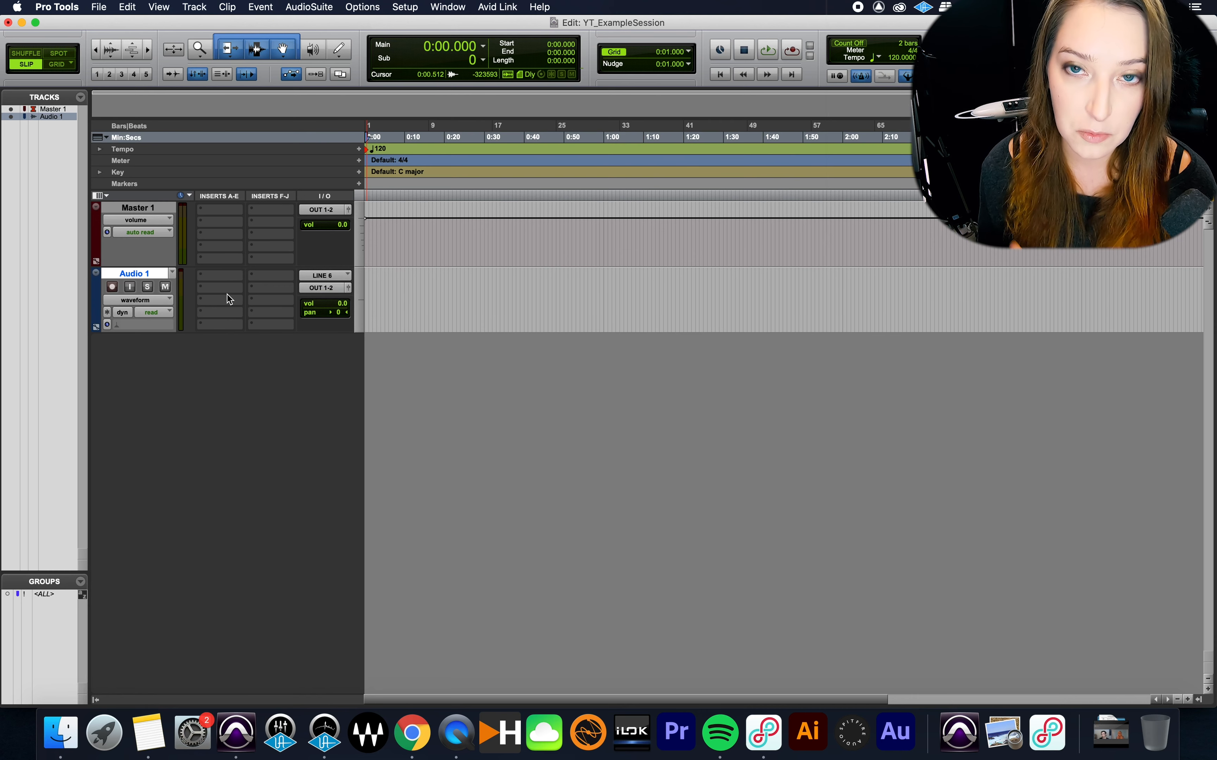
Add five new mono audio tracks with the default name Audio
key(super+shift+n)
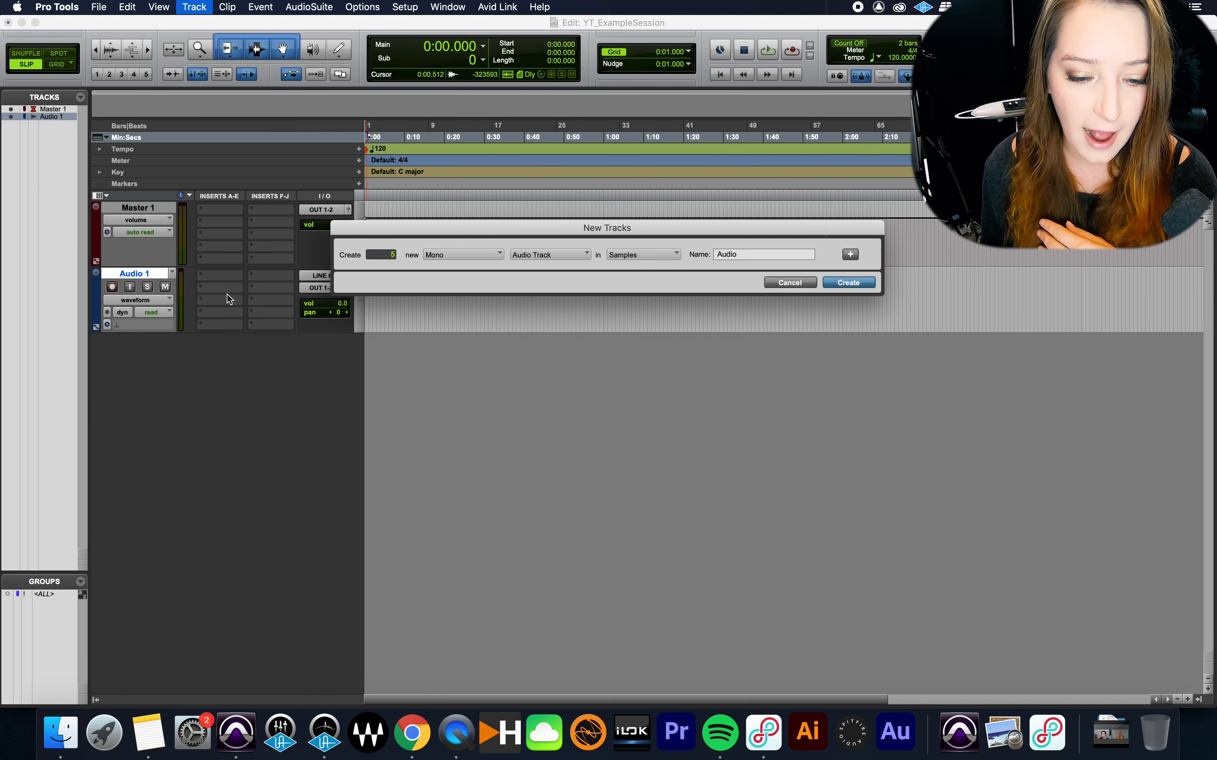
key(Return)
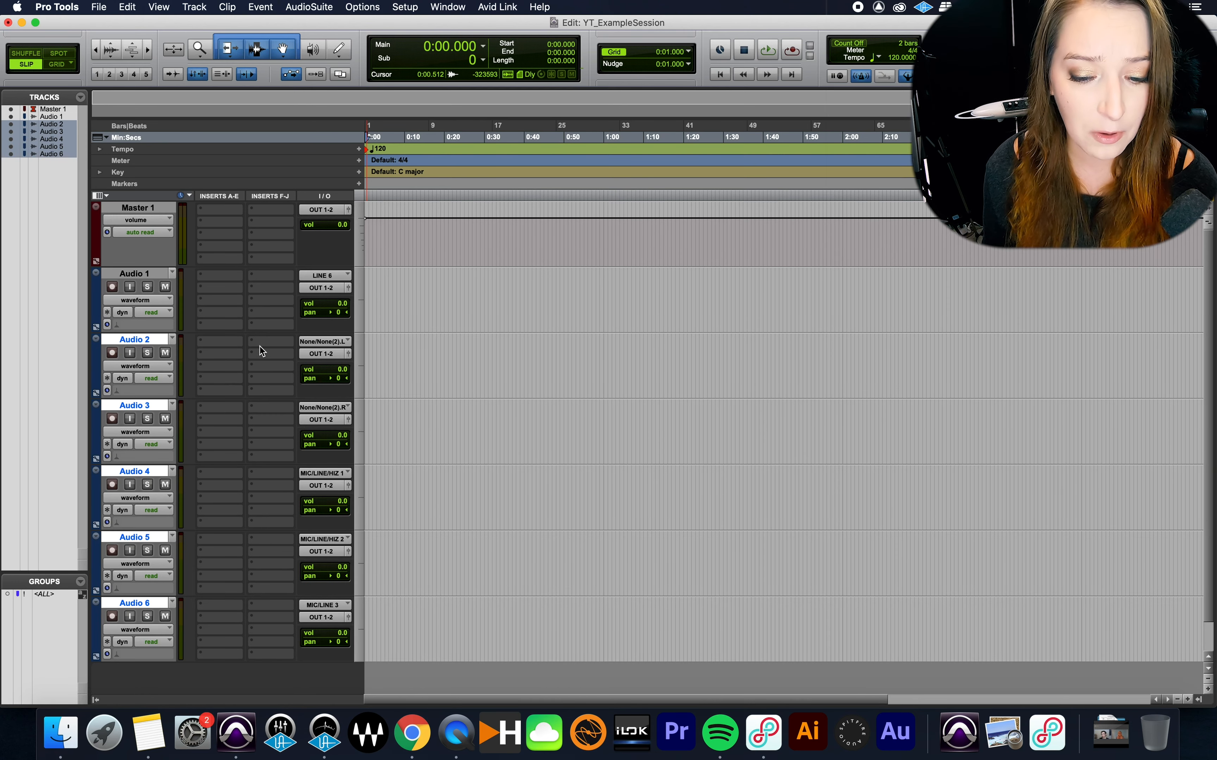
Record-enable the Audio 1 track in the Edit window and disarm it again
click(140, 274)
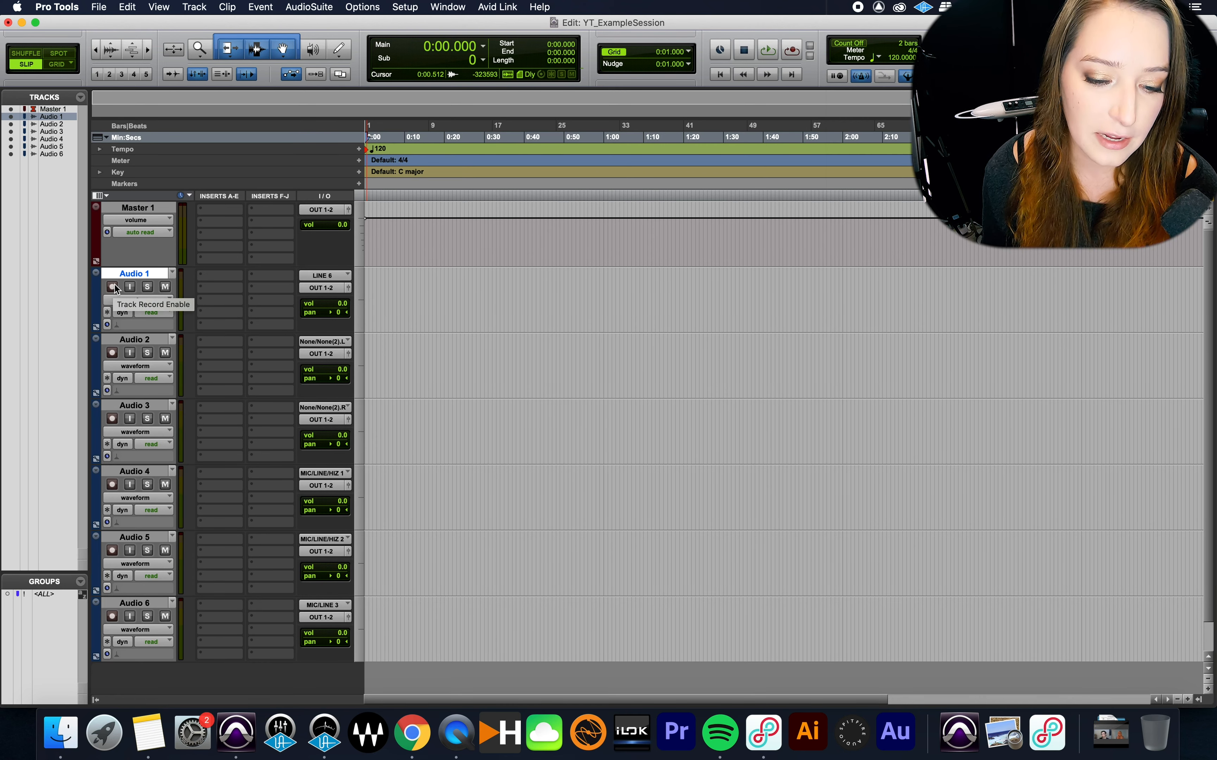
key(super+equal)
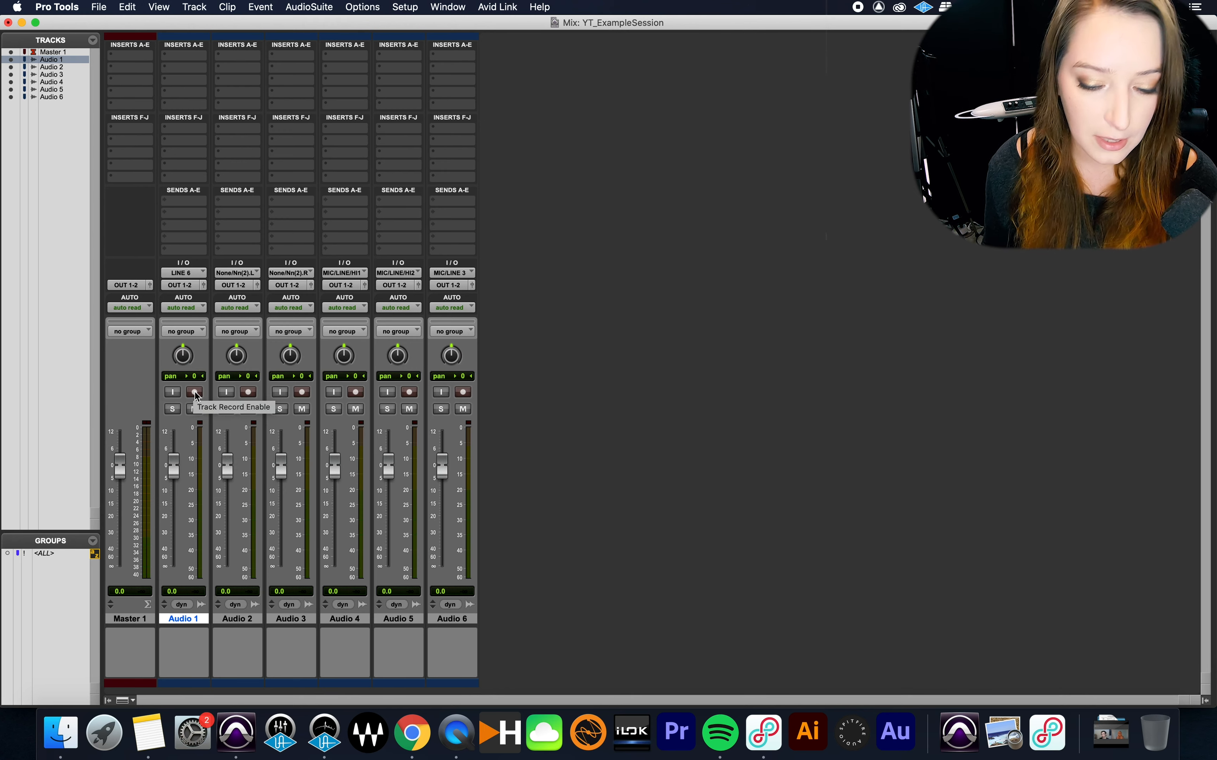
key(super+equal)
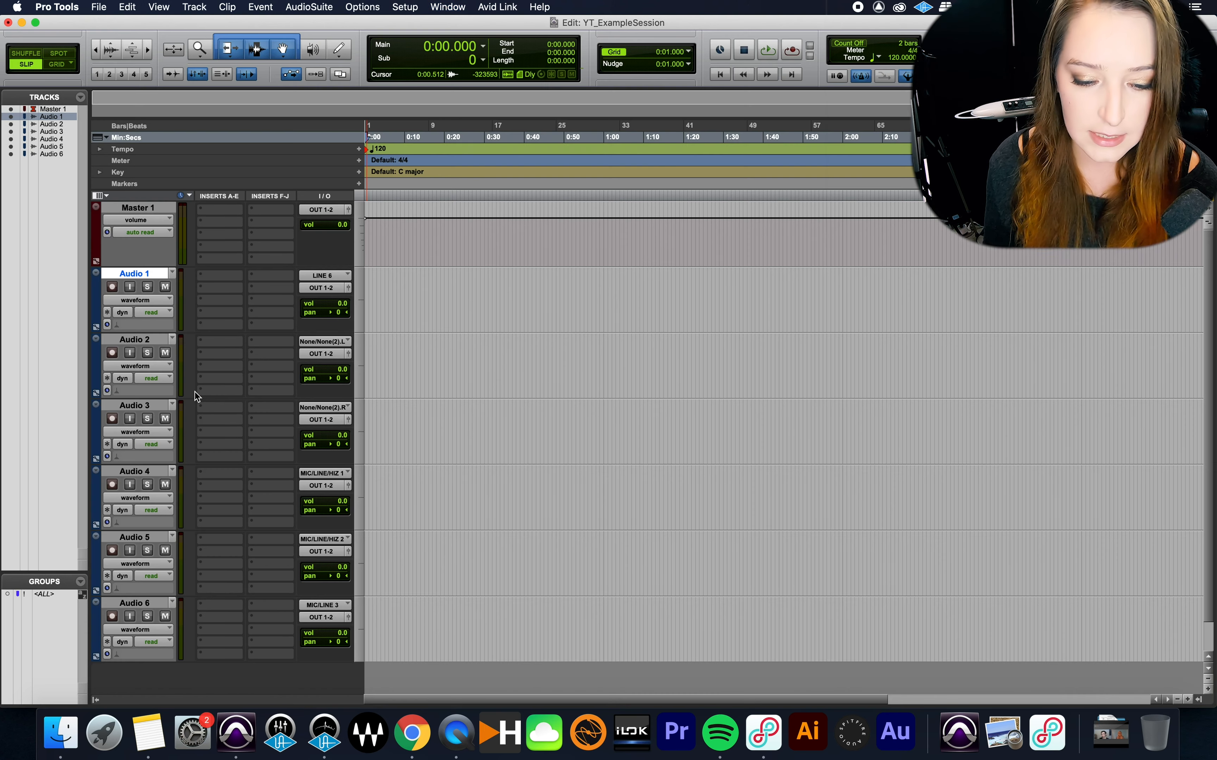
click(113, 287)
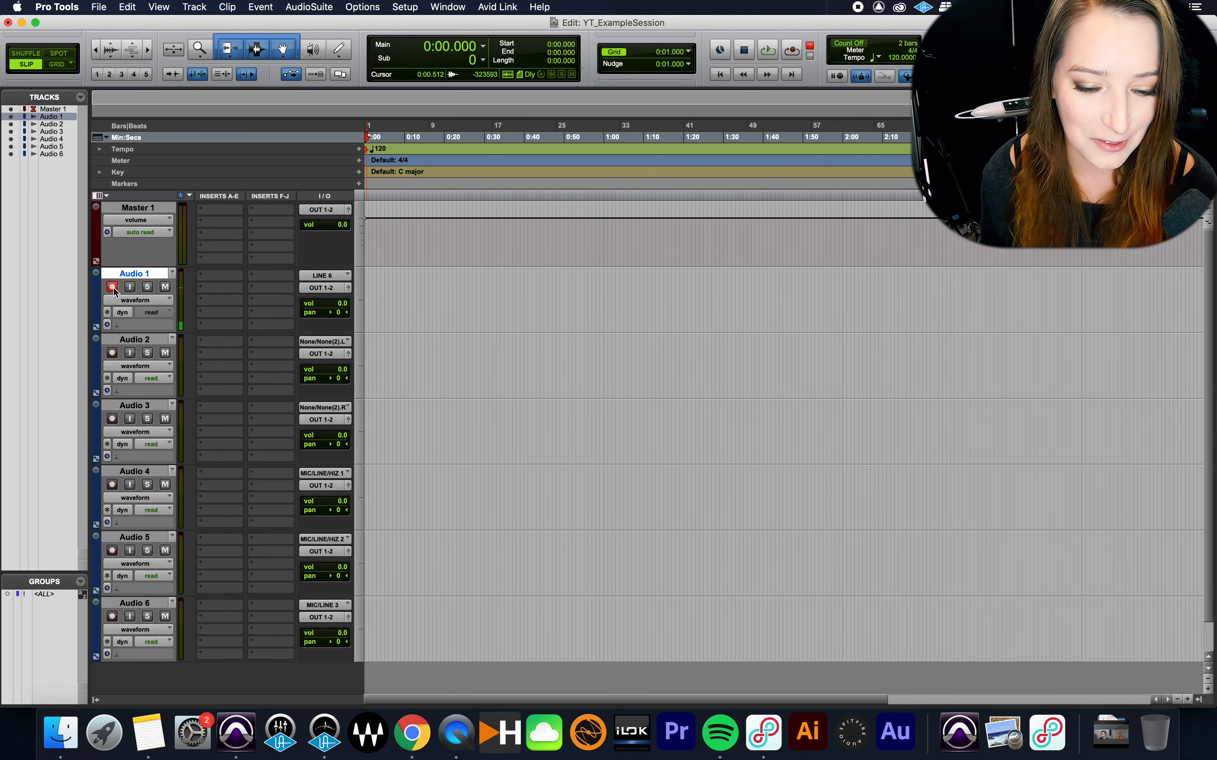
click(113, 287)
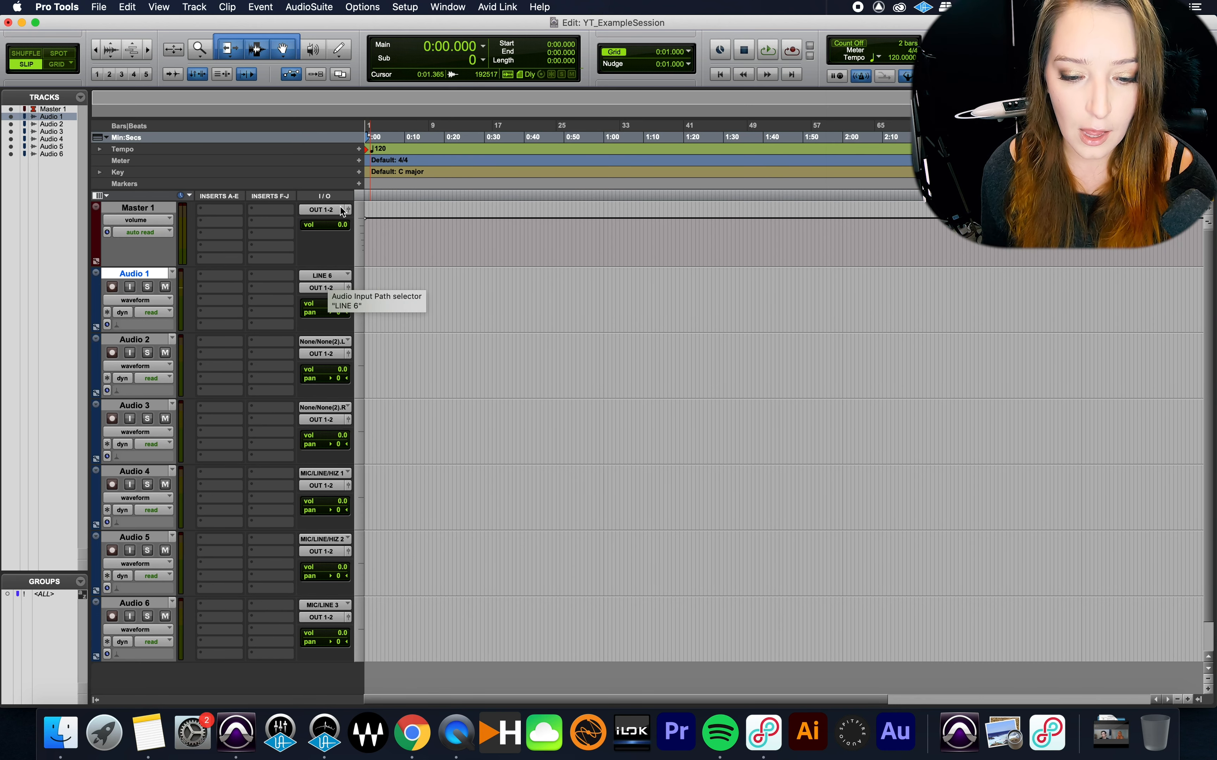
click(402, 6)
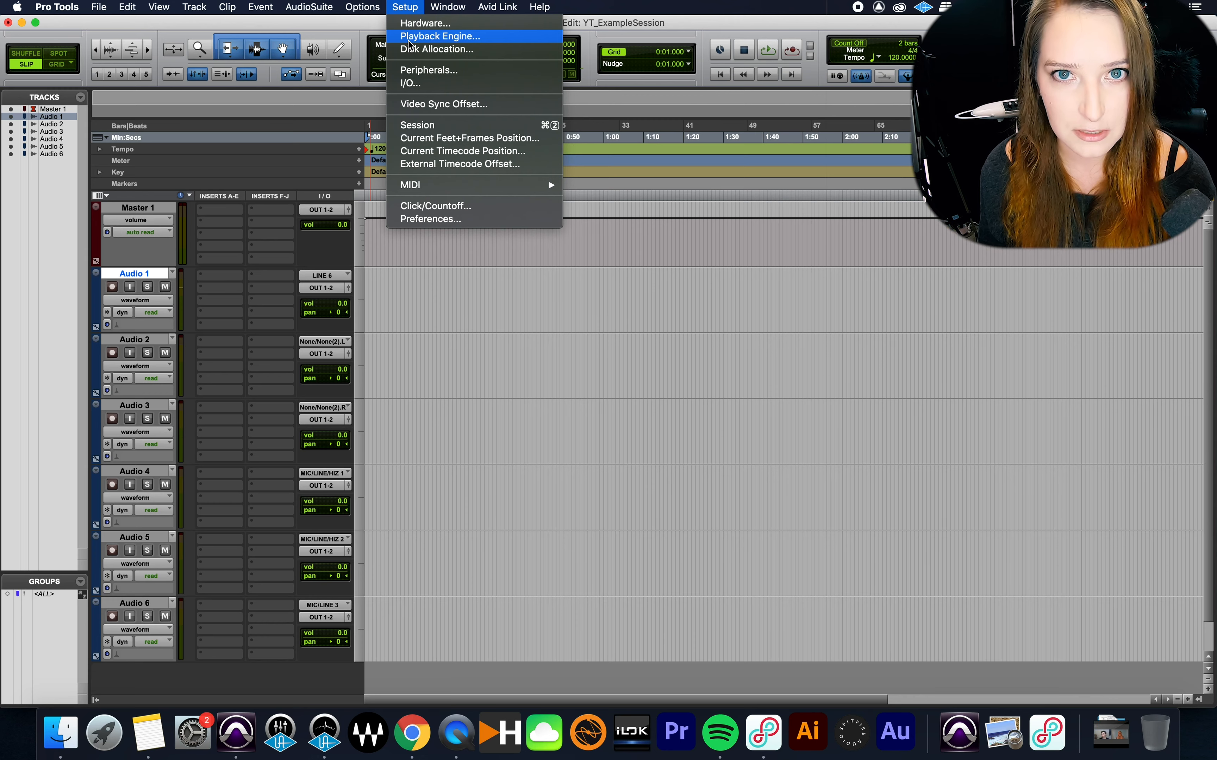
click(397, 11)
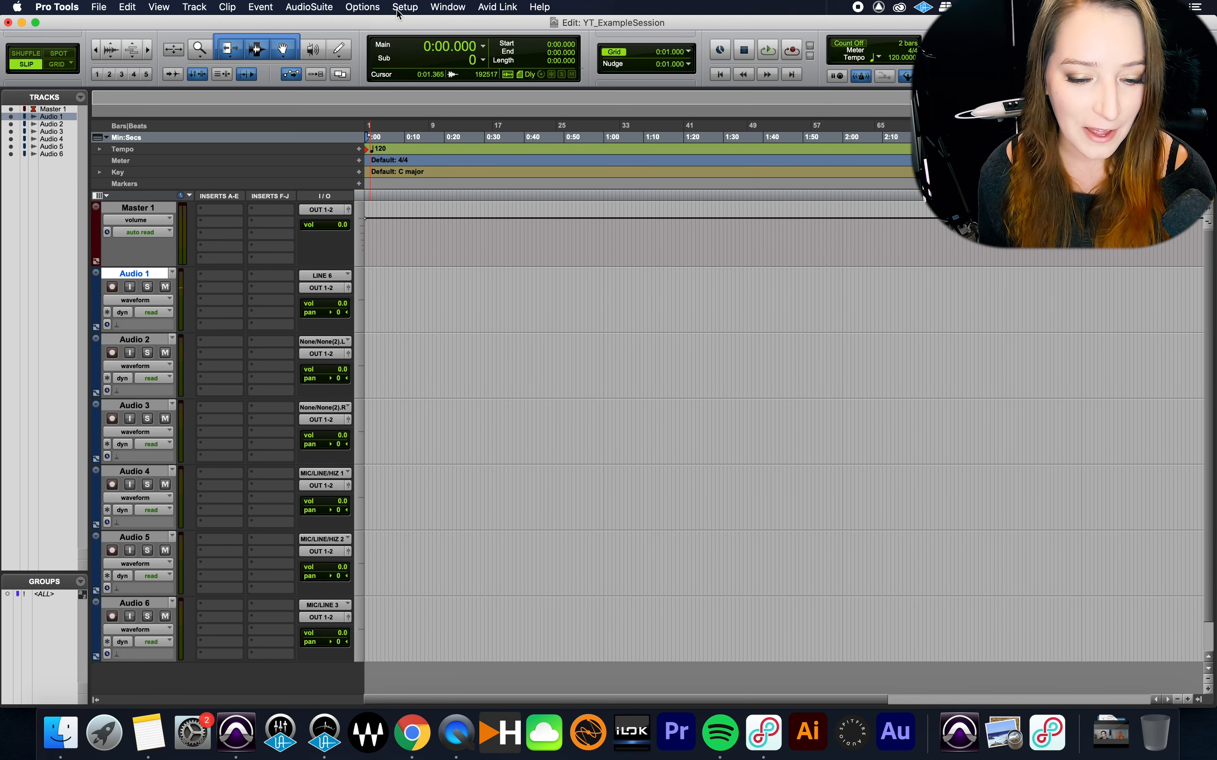
Rename the Audio 1 track as Character 1
double_click(144, 274)
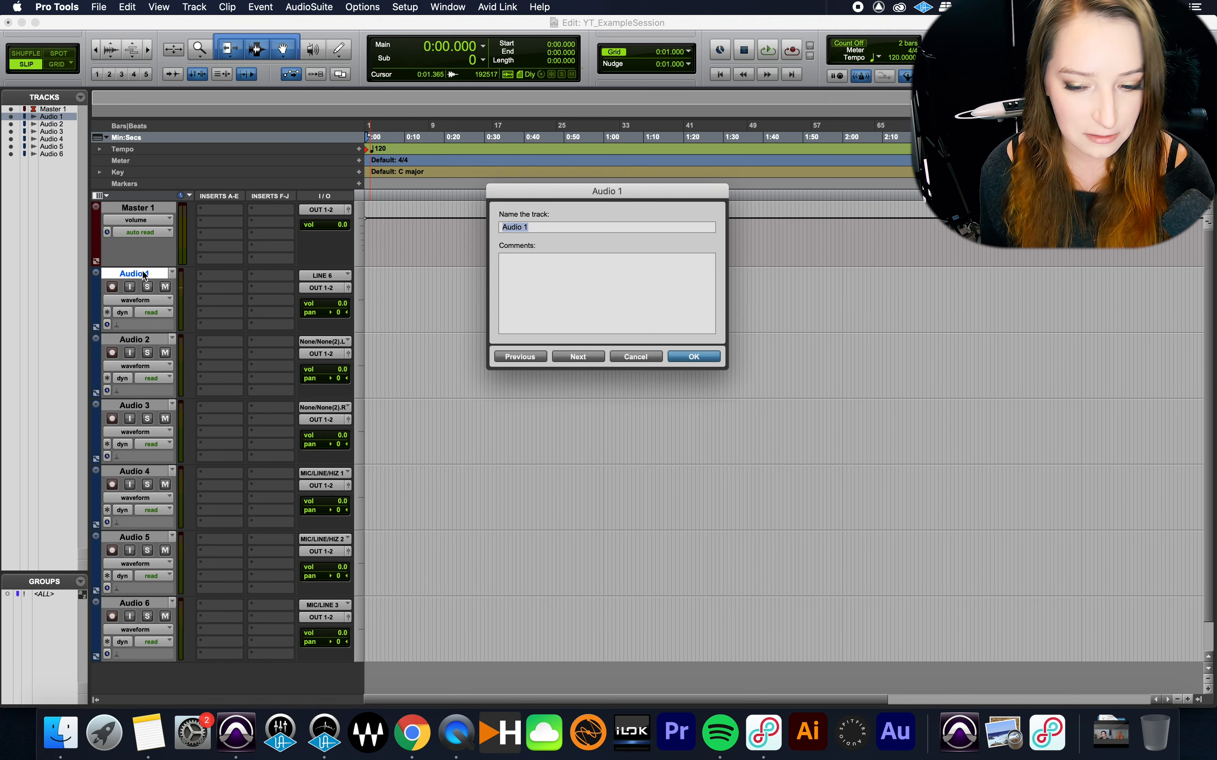
text(Character 1)
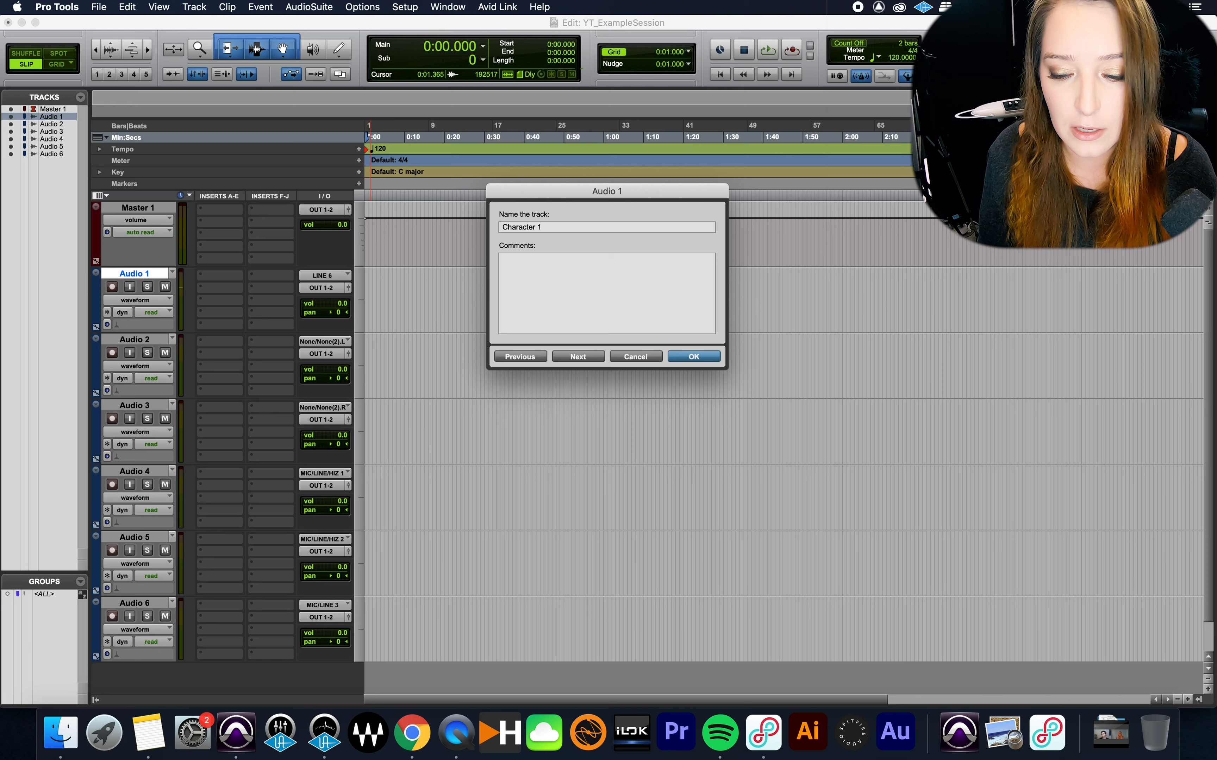
key(Return)
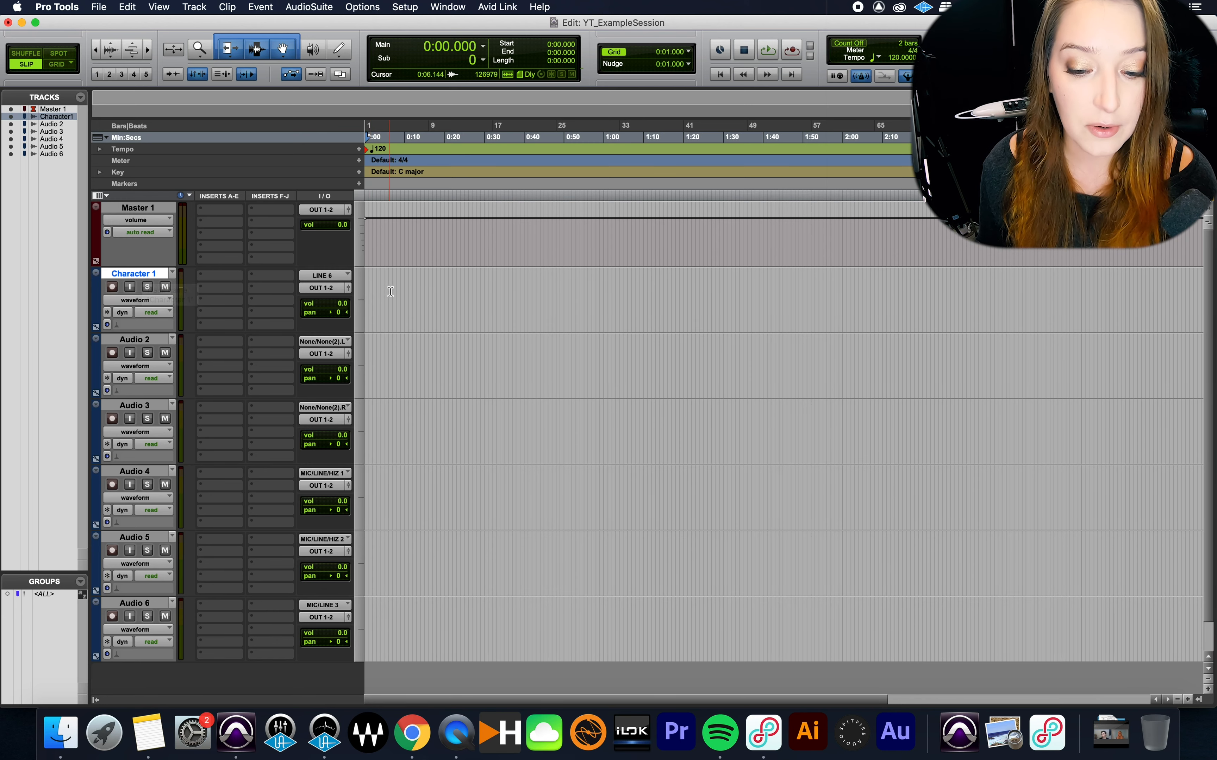
Select a time range of about 27 seconds on the Character 1 track and clear it, and record-enable and disarm the track
drag(394, 290, 503, 292)
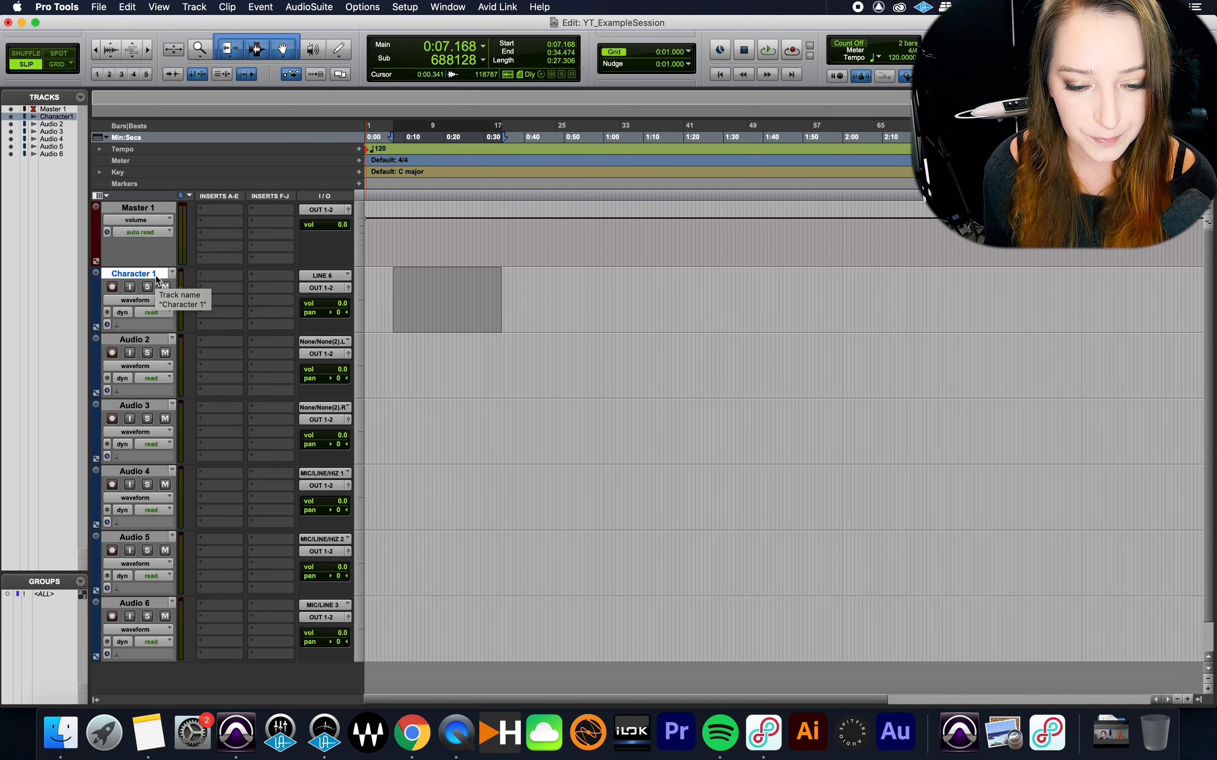
click(392, 292)
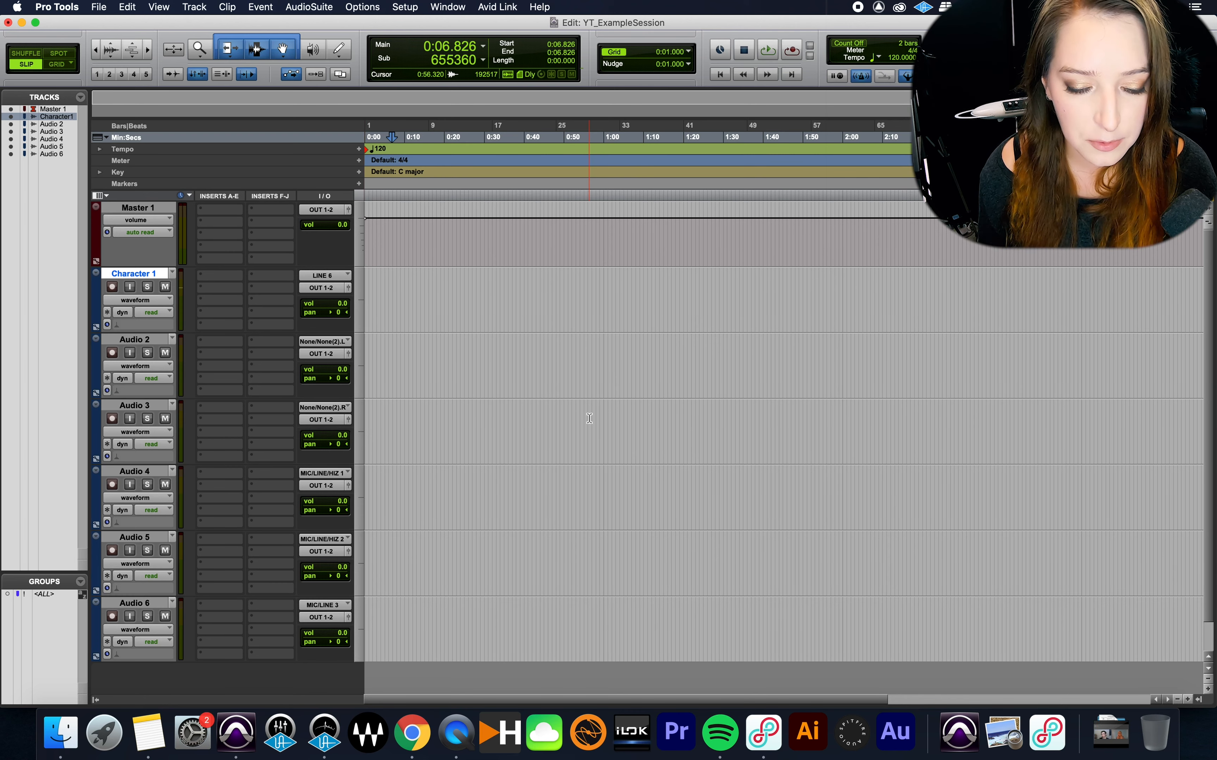
click(113, 289)
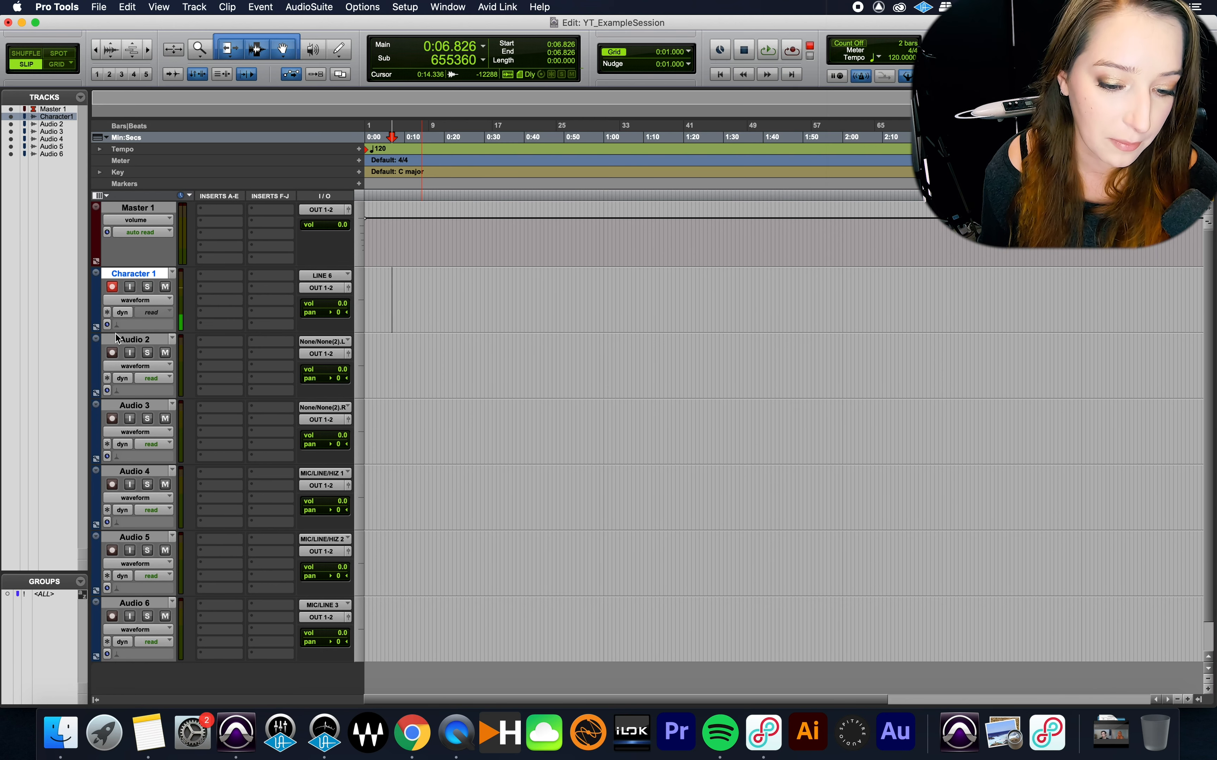
click(380, 301)
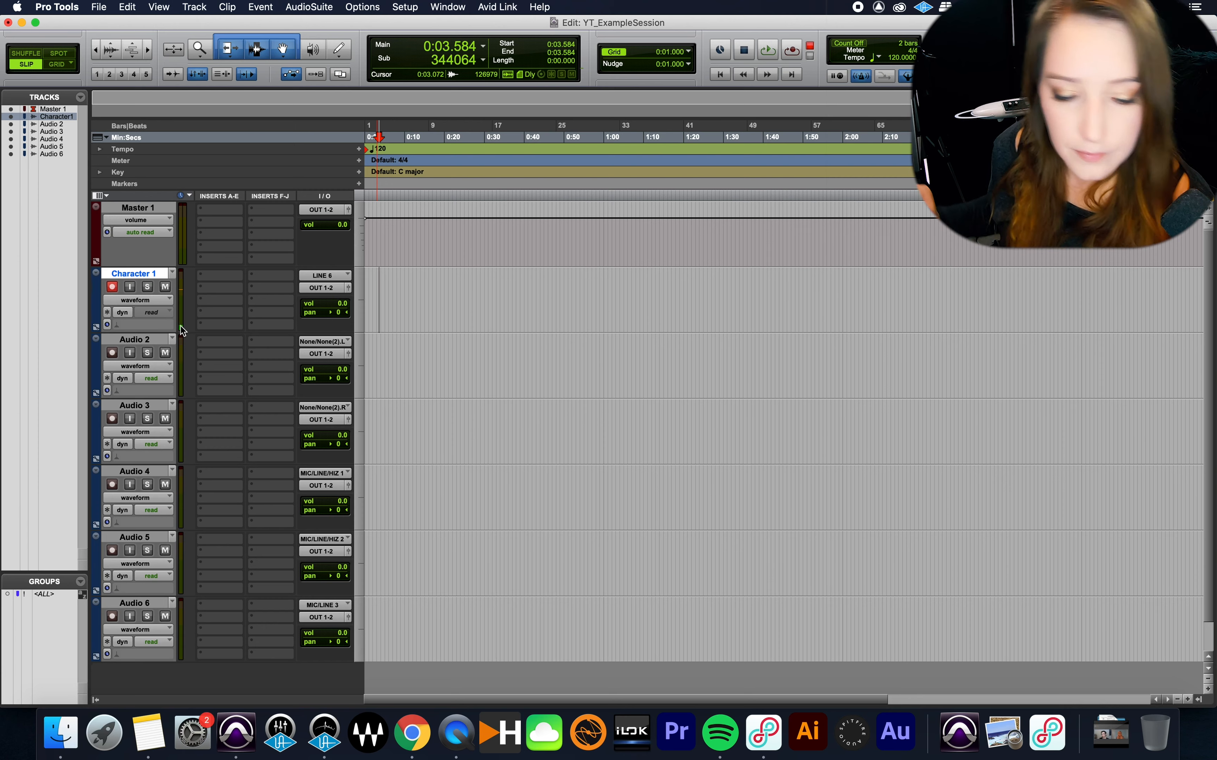
click(112, 286)
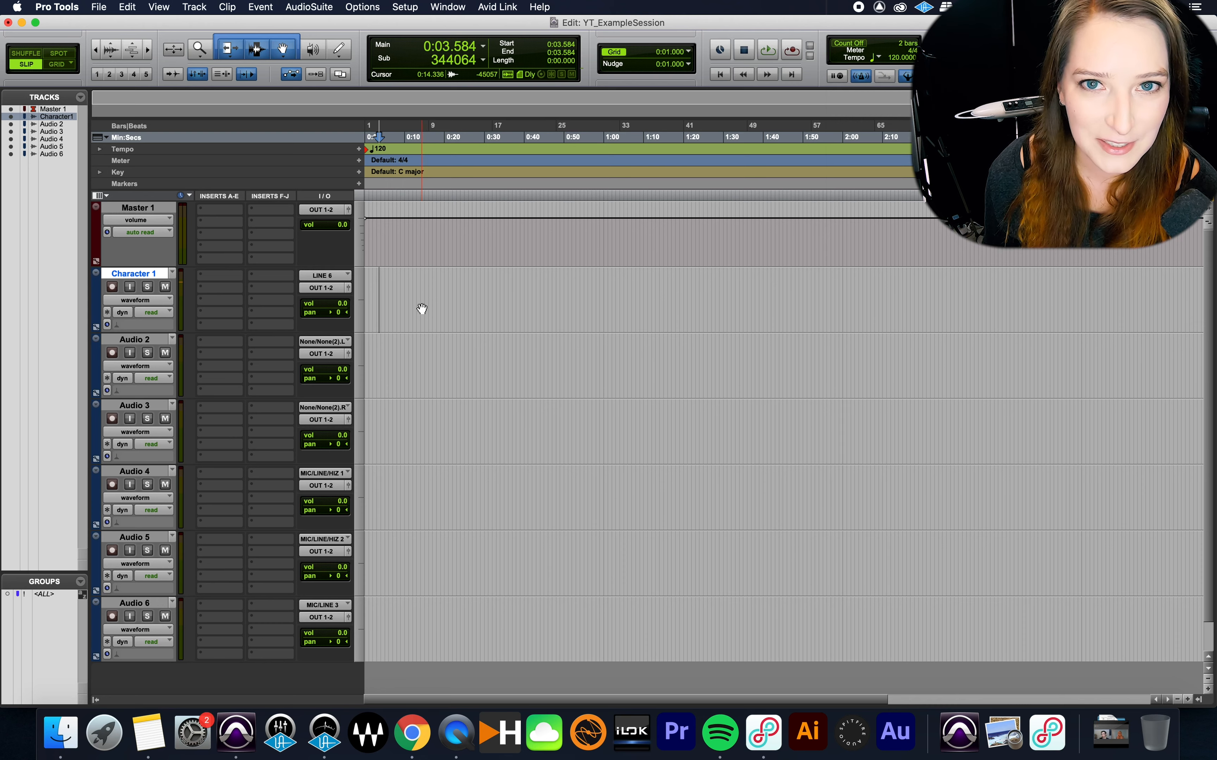
Record-enable the Character 1 track and record a take of about 10 seconds from about 0:05.6
click(112, 286)
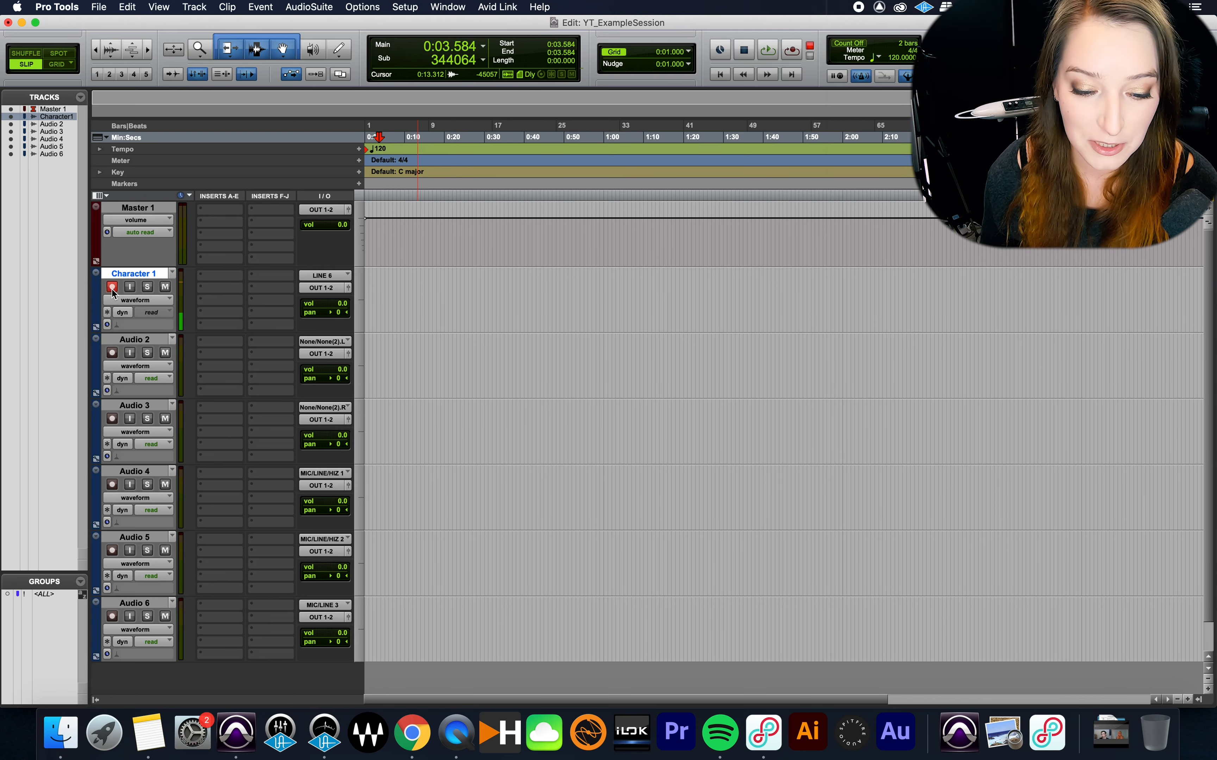
click(387, 285)
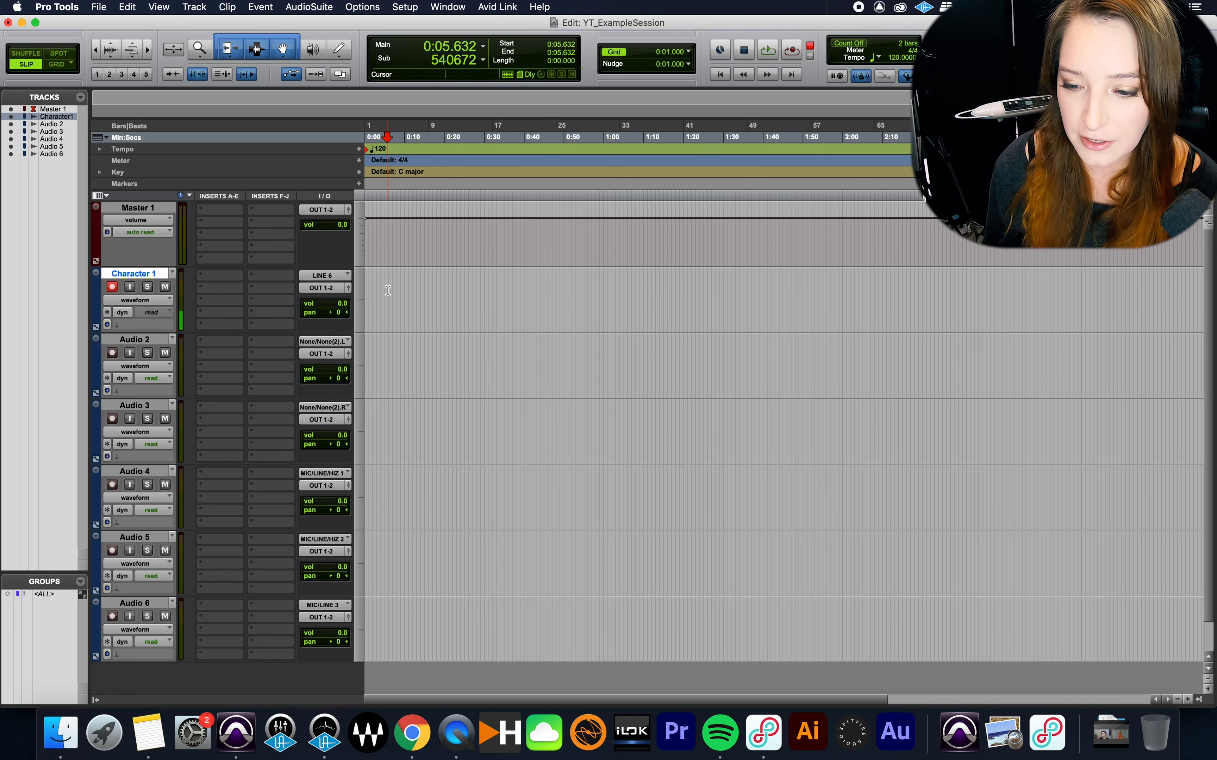
click(791, 50)
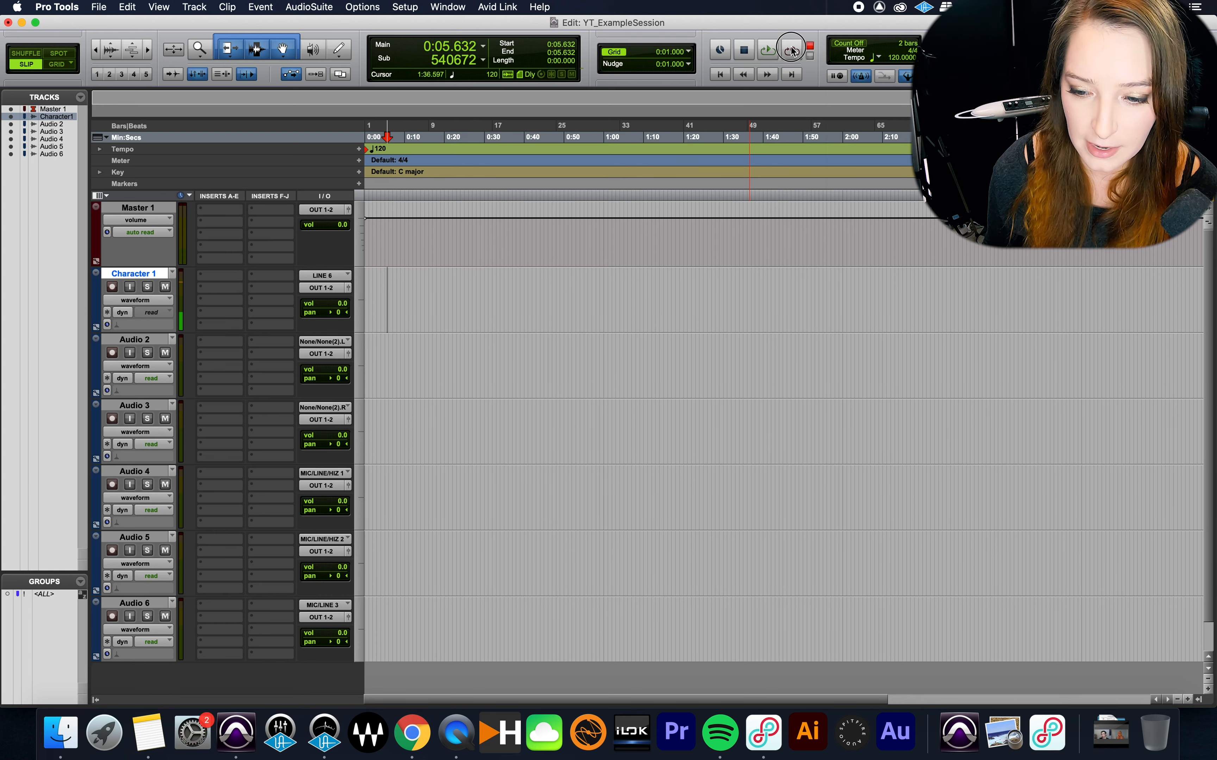
click(765, 50)
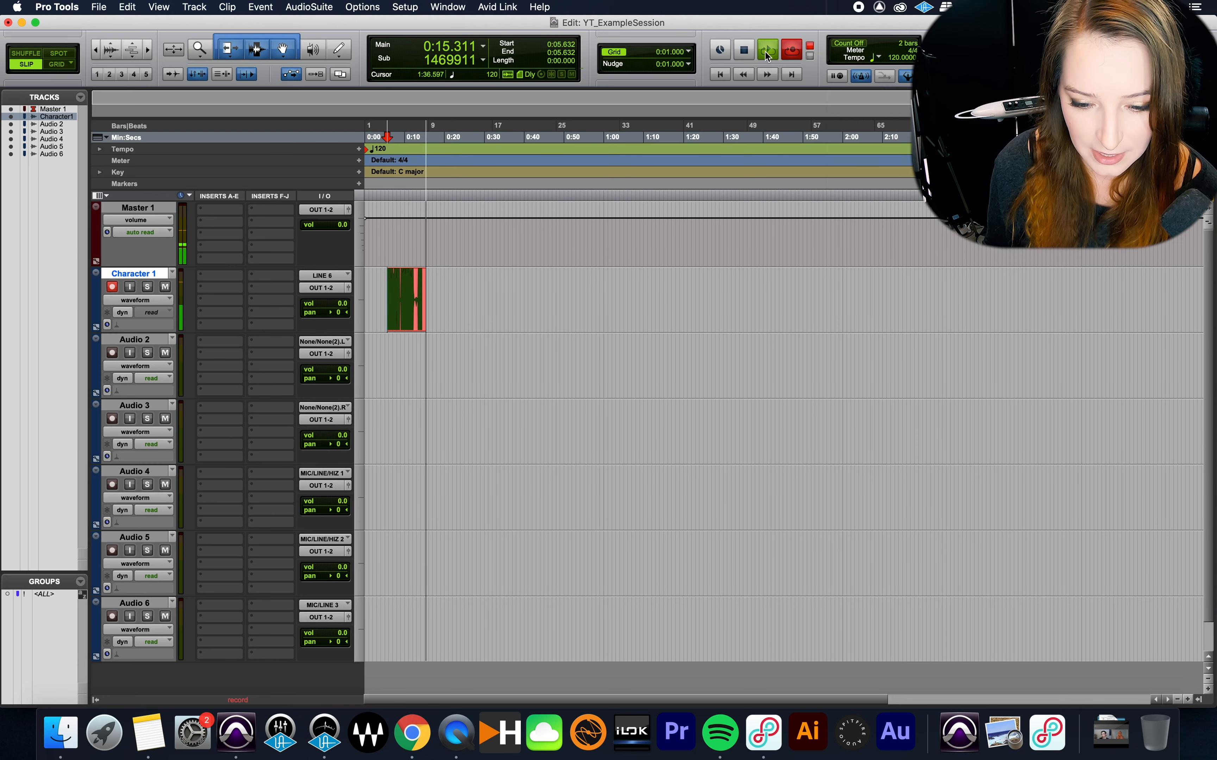
key(space)
Place the edit cursor at about 0:27.6 on the Audio 2 track and save the session
click(459, 292)
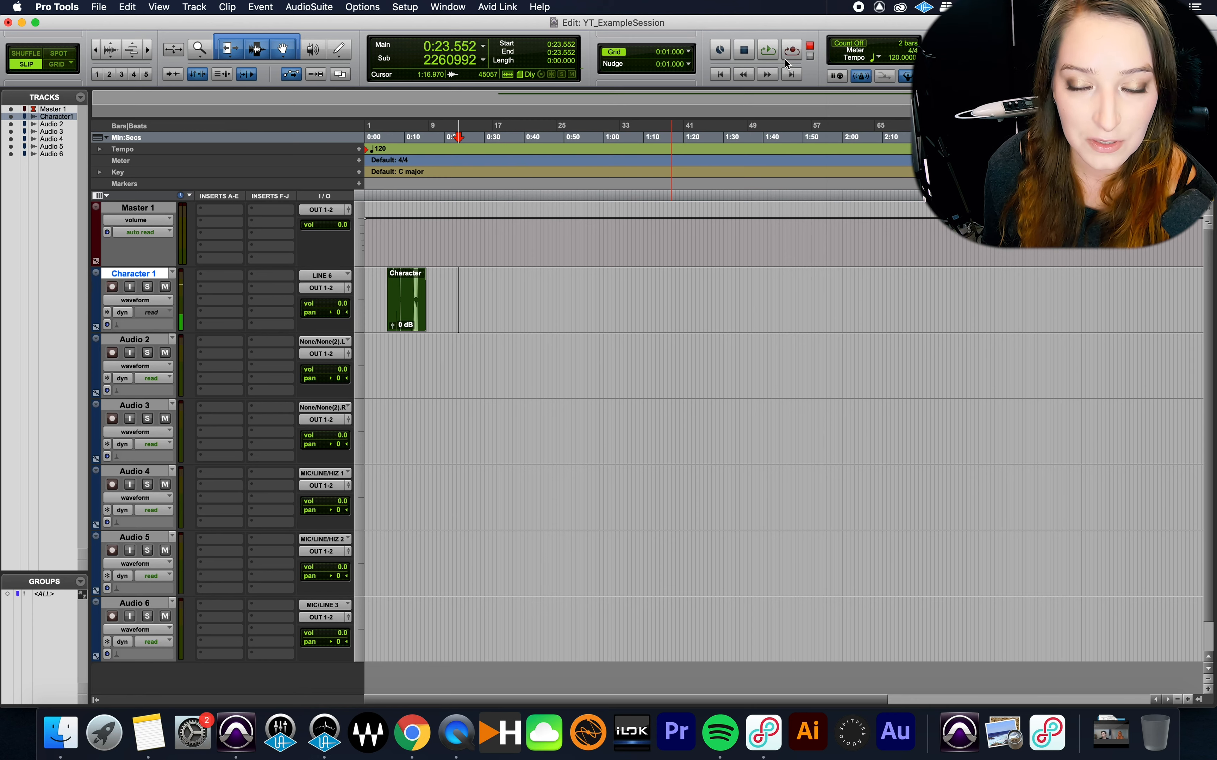
click(439, 277)
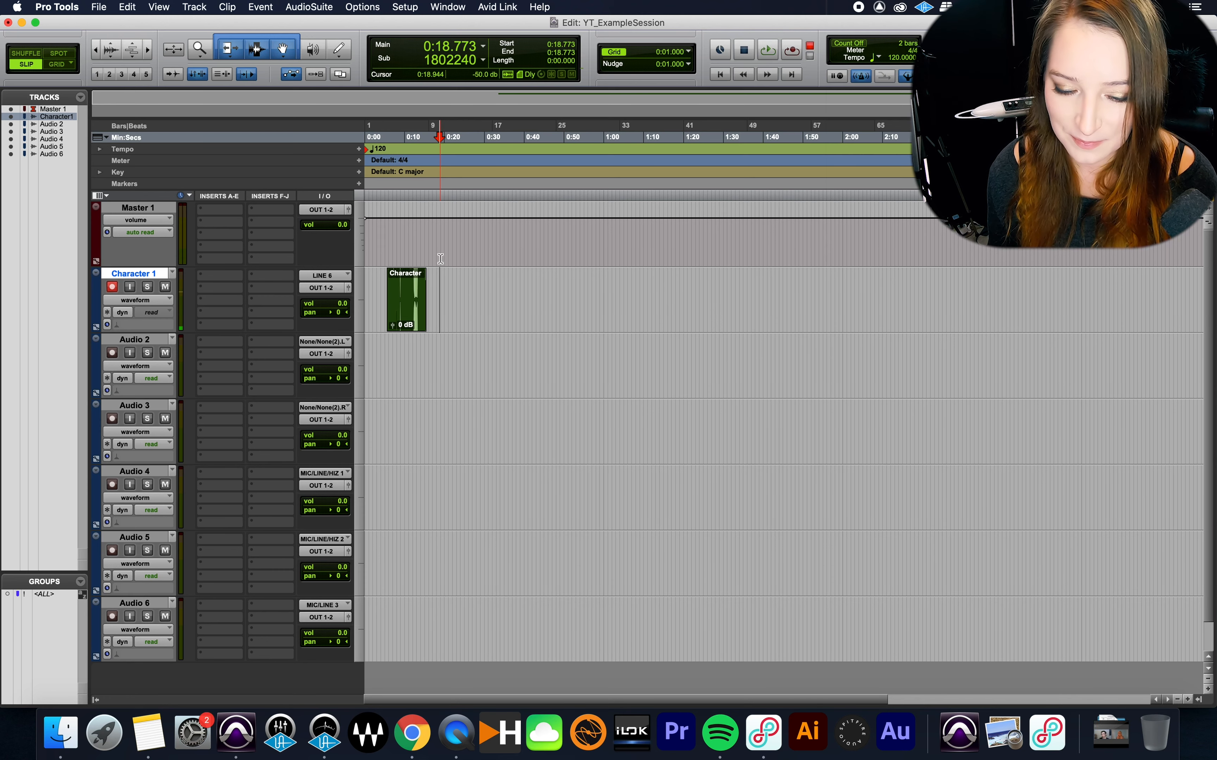
click(439, 281)
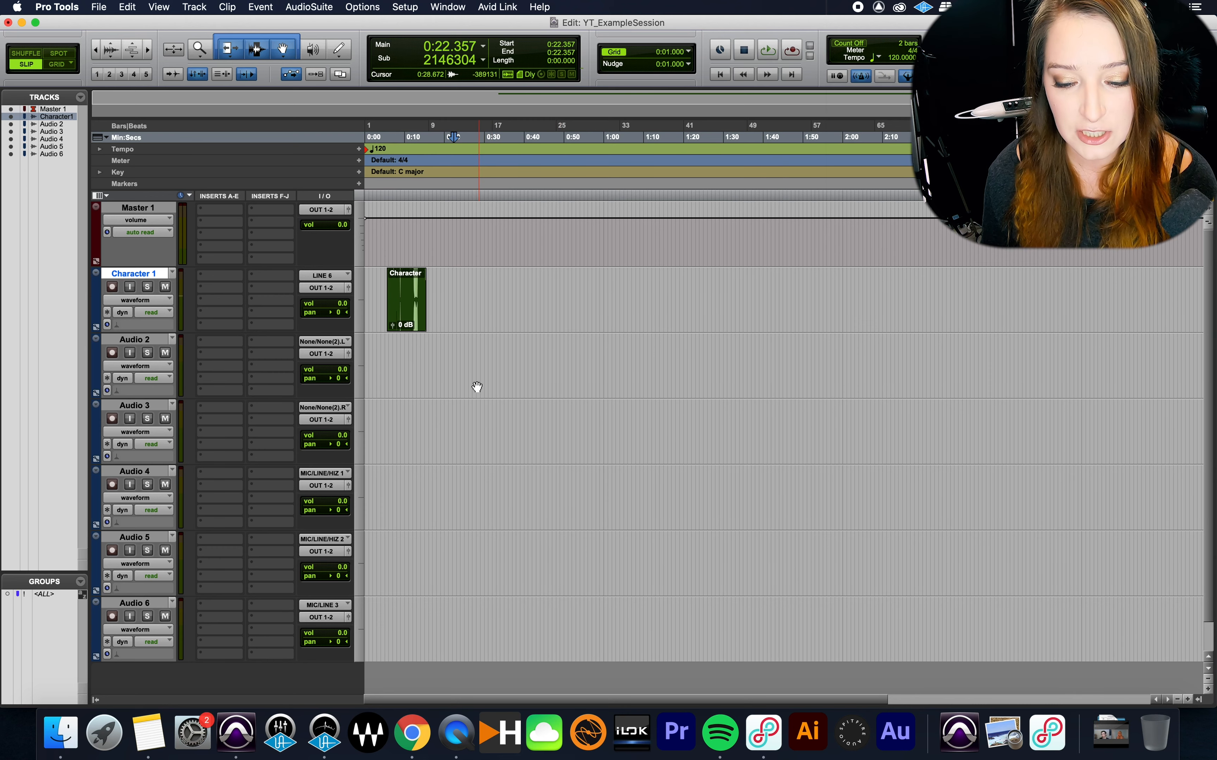
click(475, 358)
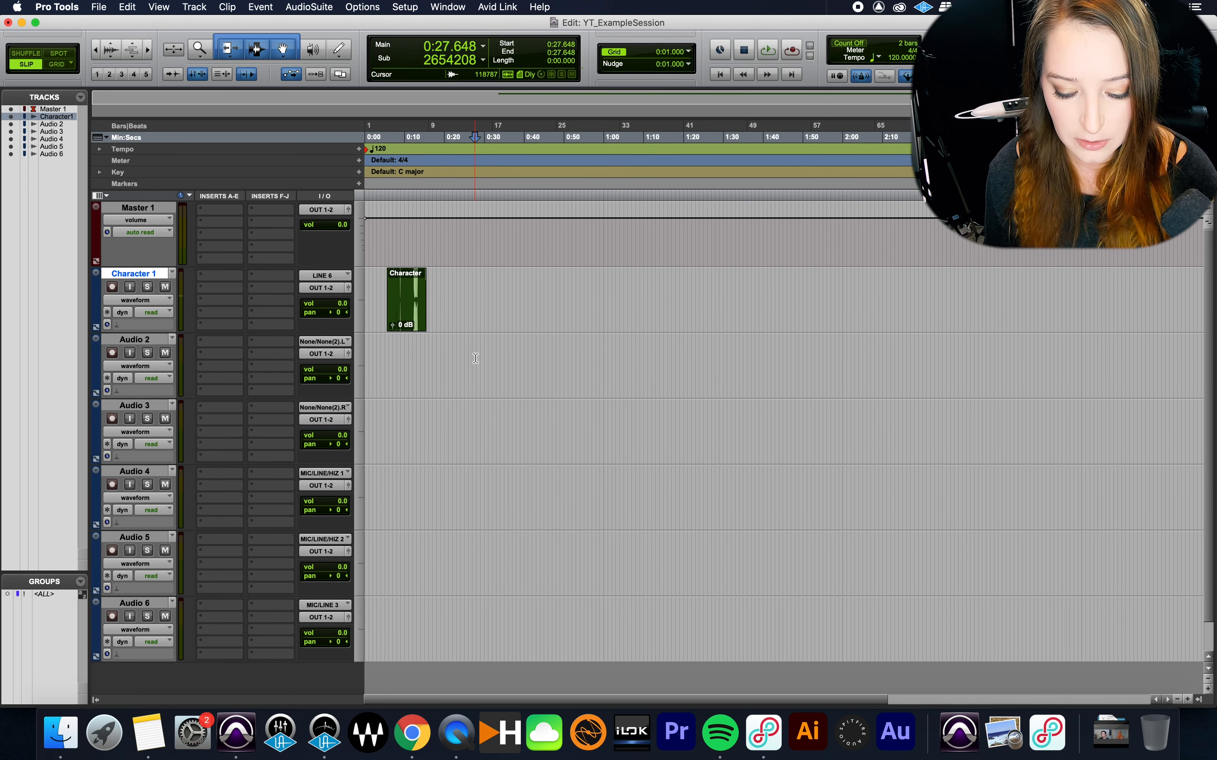
key(super+s)
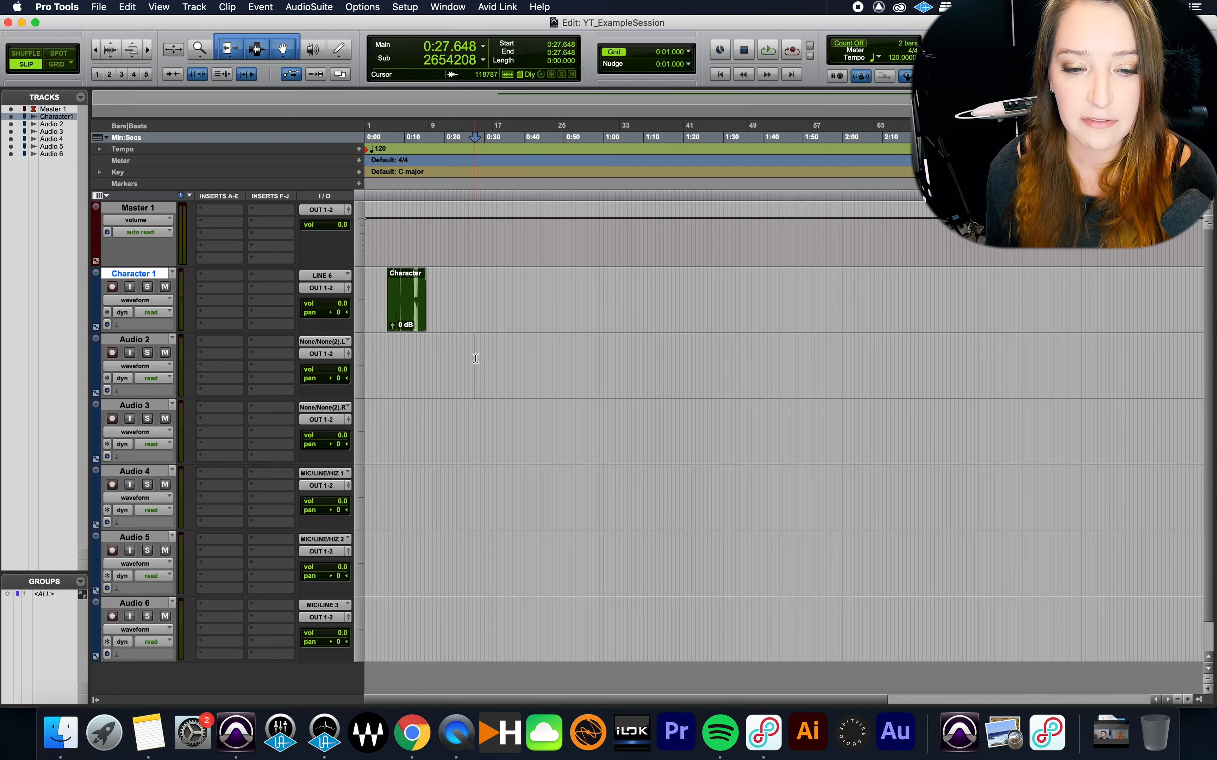
Review the commands for saving and closing the session and quitting the program, moving the Edit window aside and back
click(99, 7)
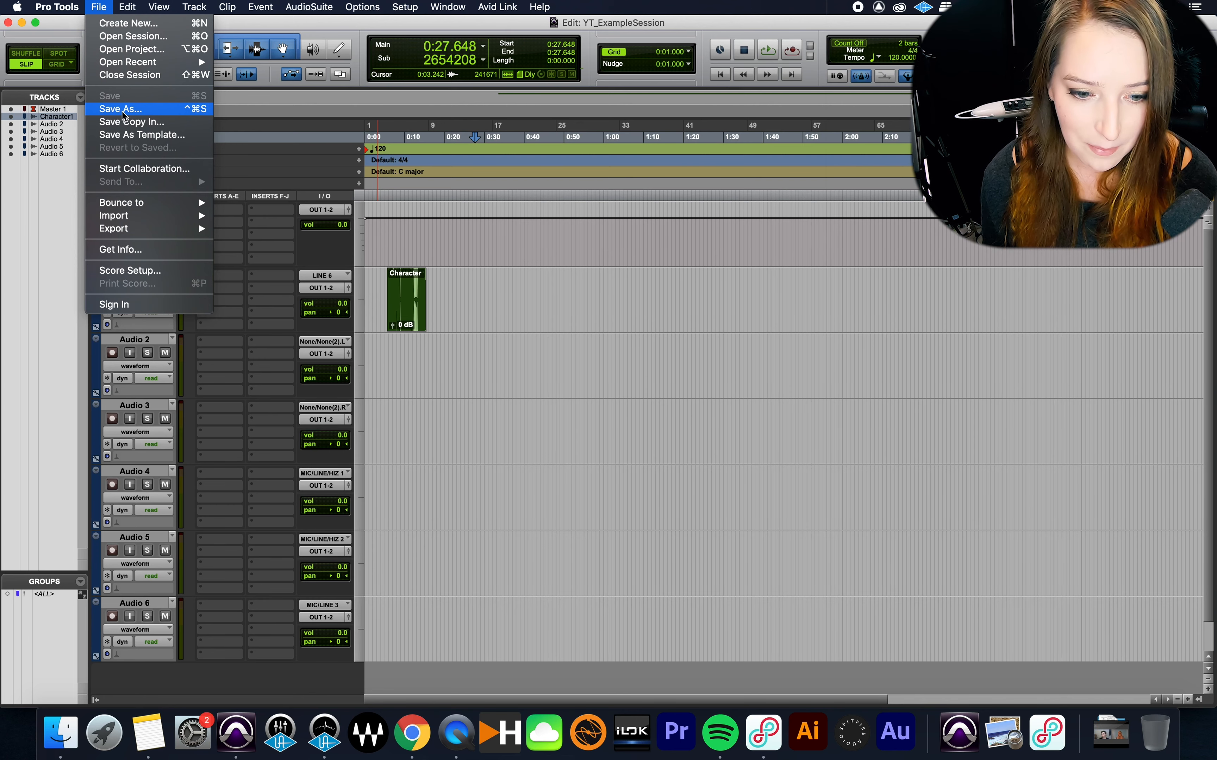
click(108, 6)
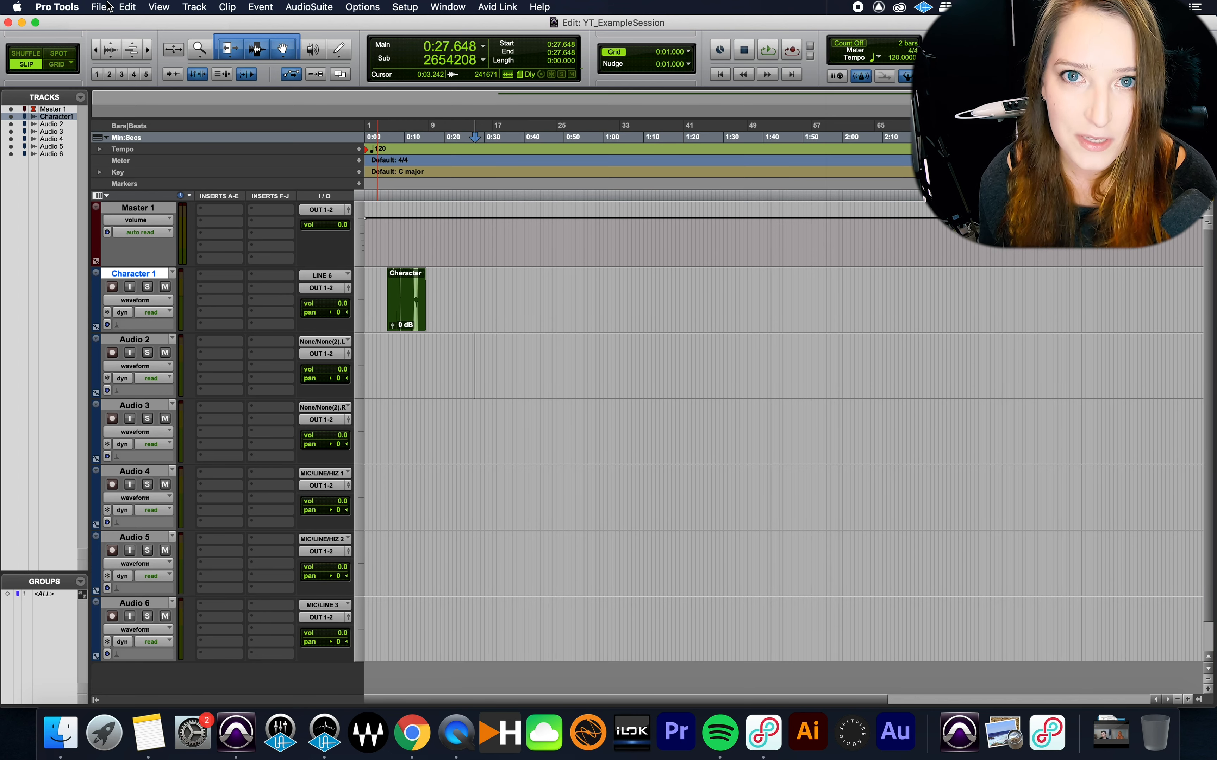
click(484, 352)
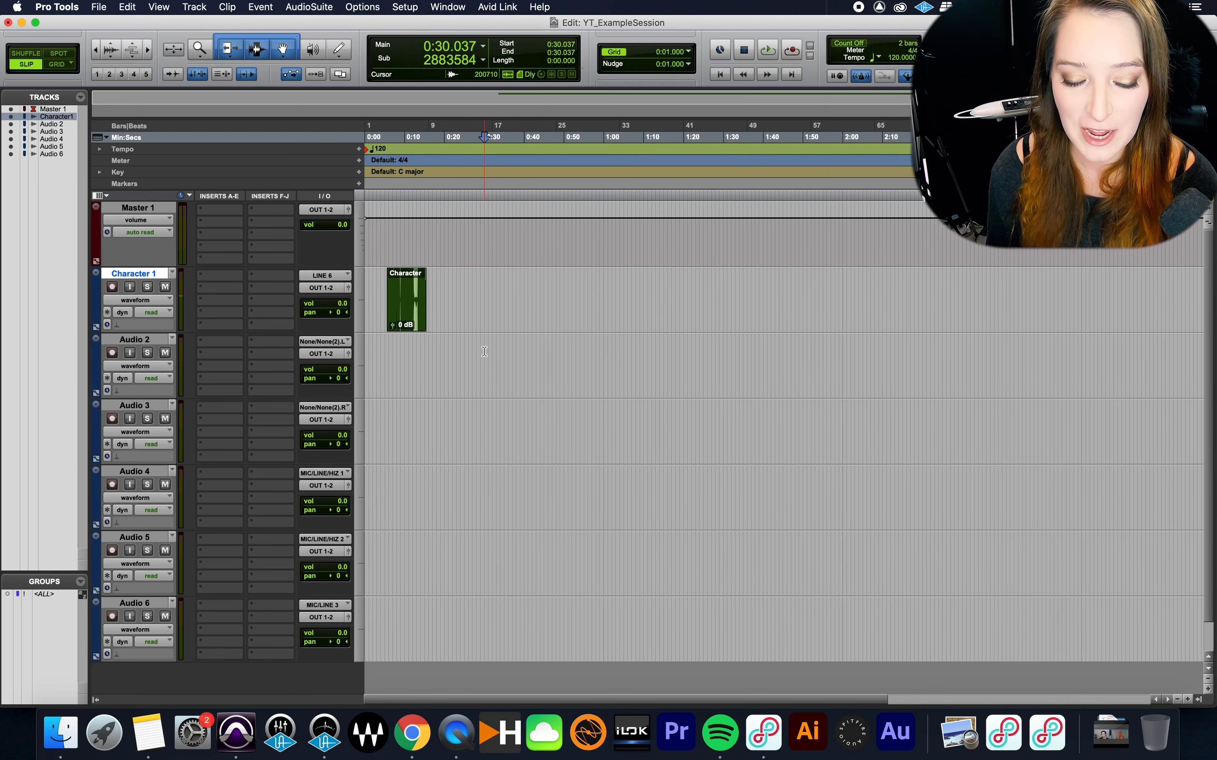
click(94, 6)
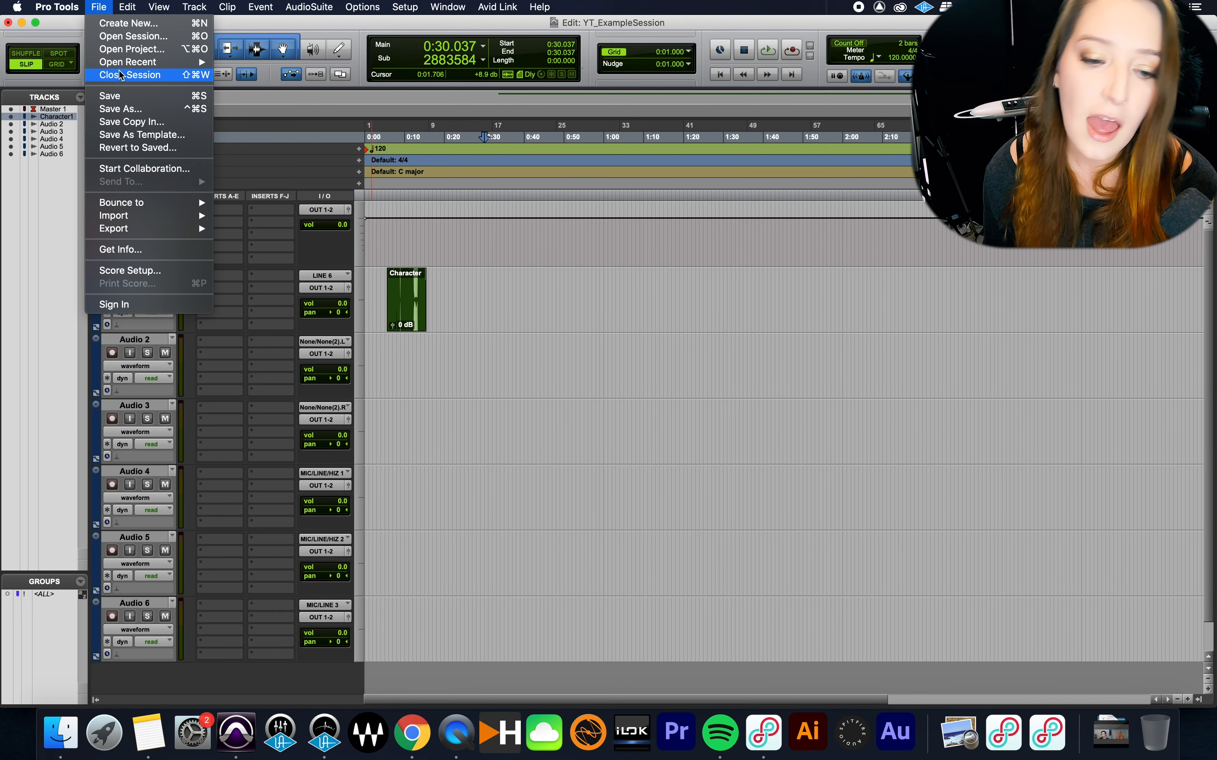
click(59, 18)
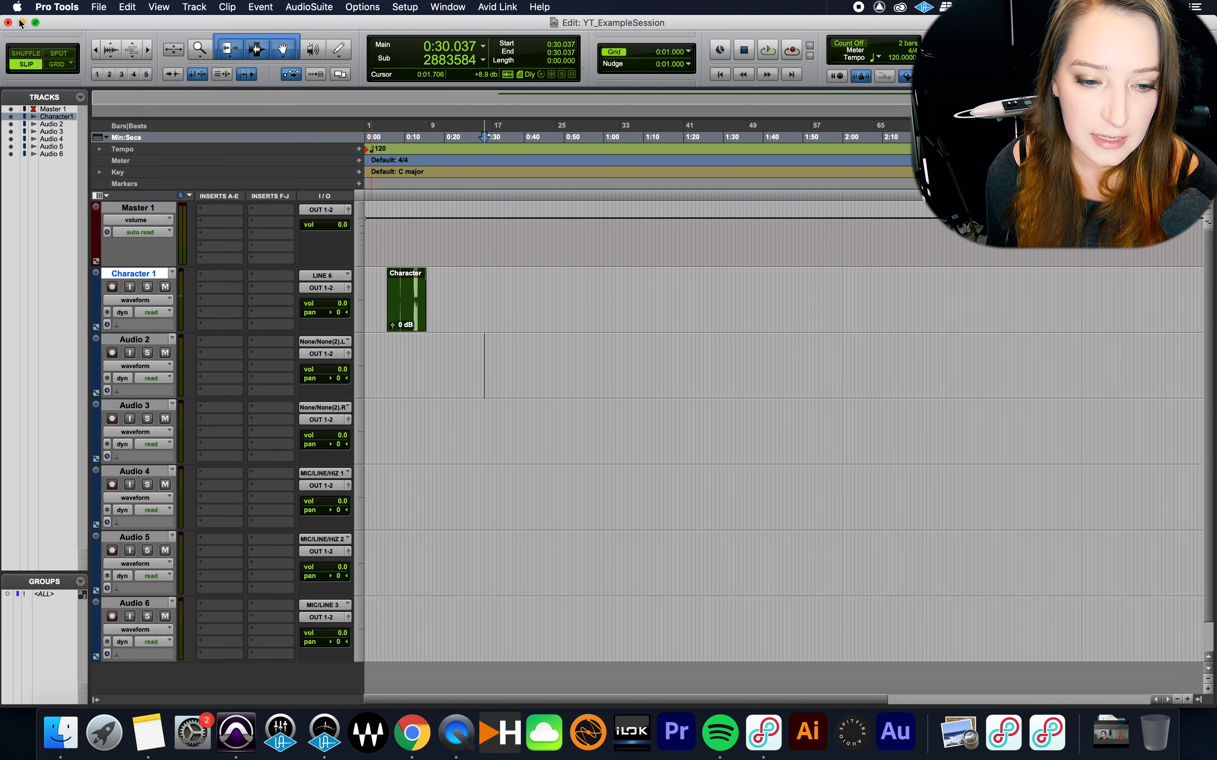
click(57, 23)
drag(57, 23, 67, 30)
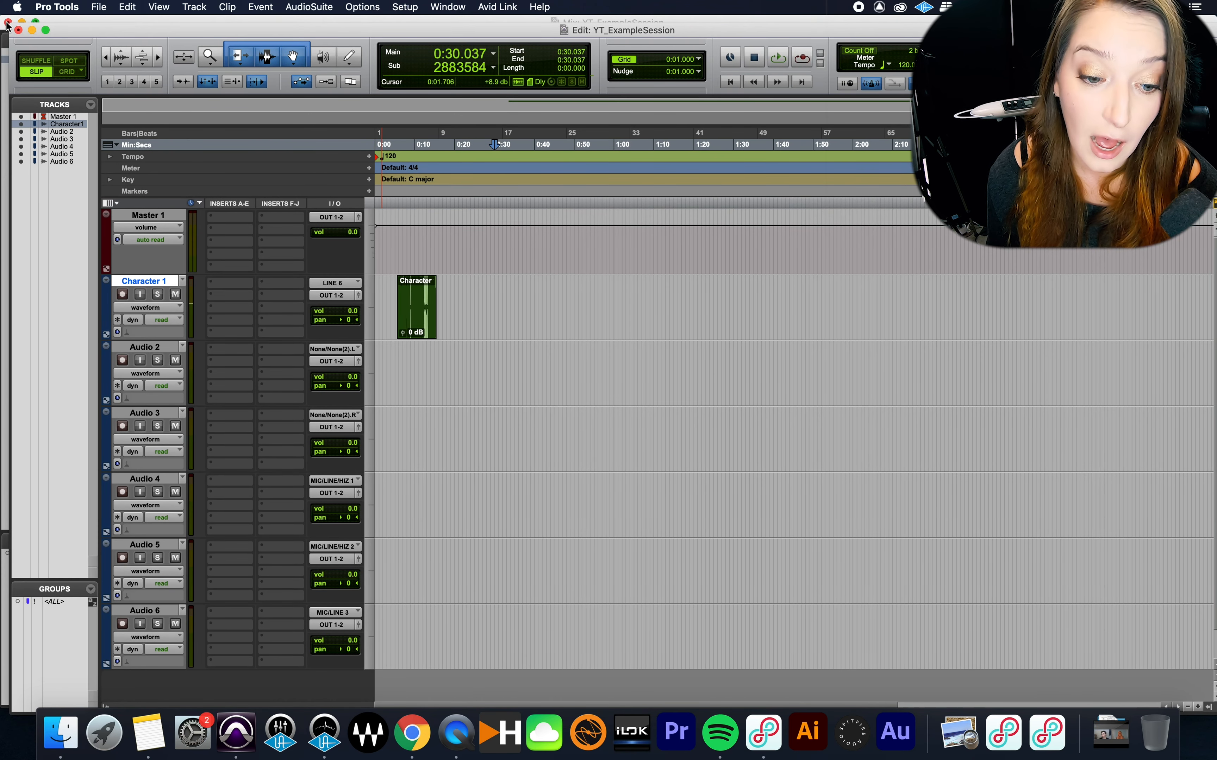
drag(83, 32, 74, 23)
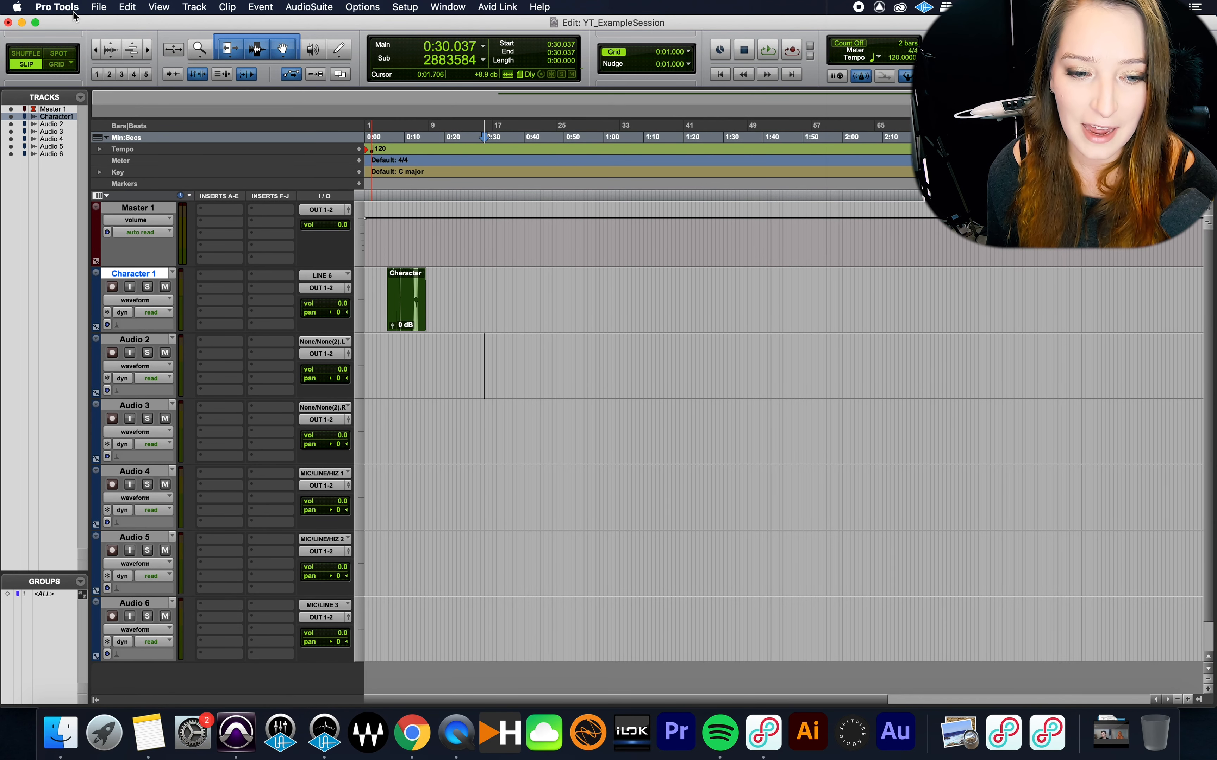
click(73, 12)
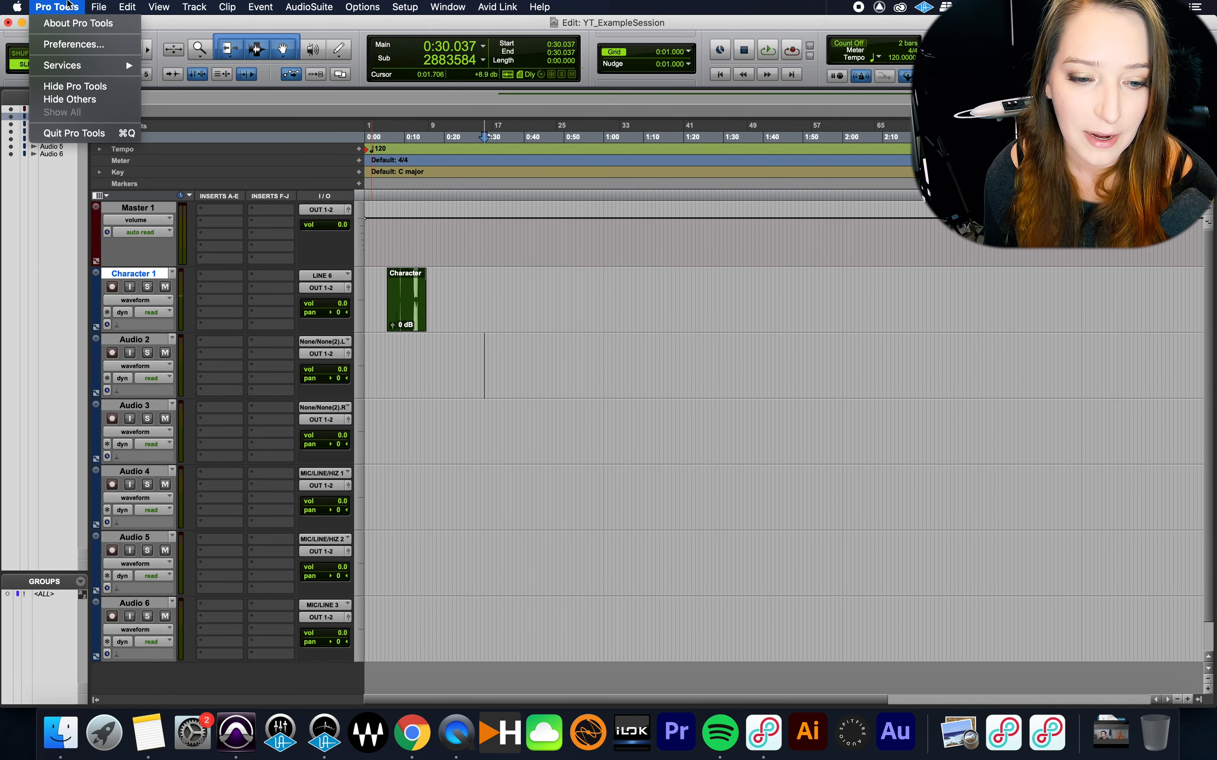
click(67, 4)
click(67, 4)
click(67, 4)
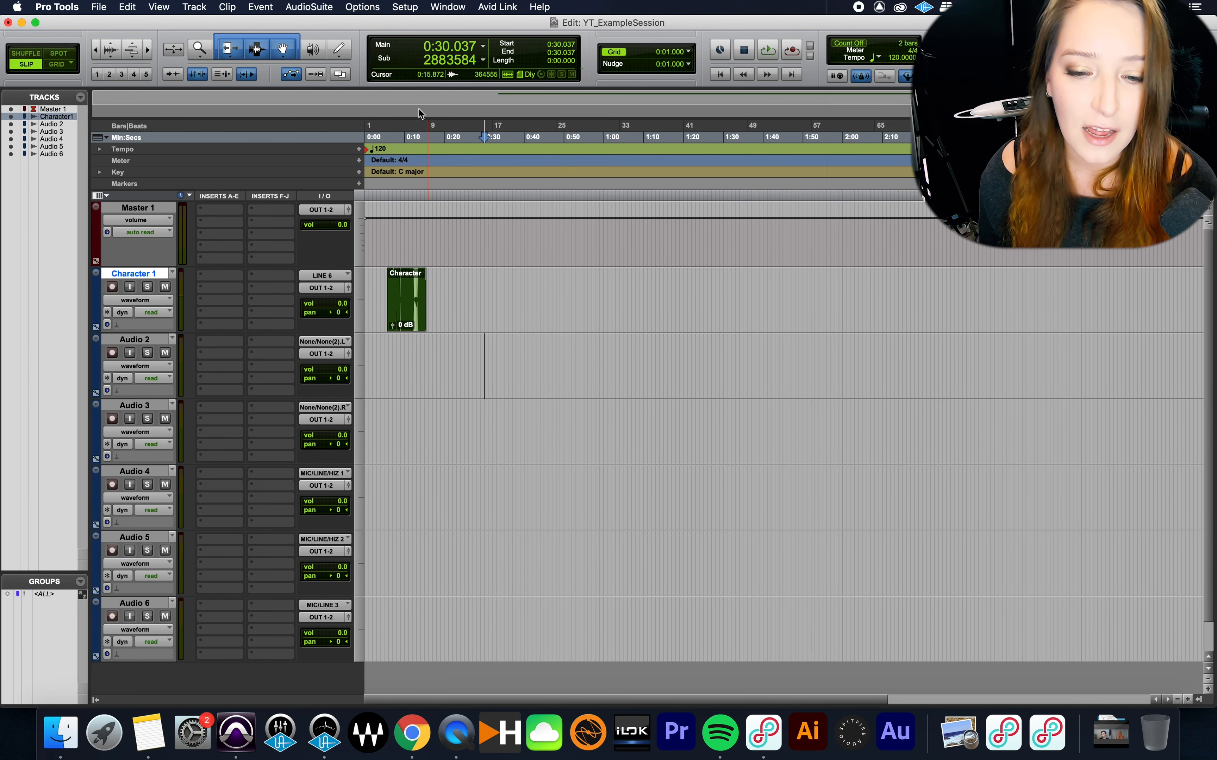
click(402, 6)
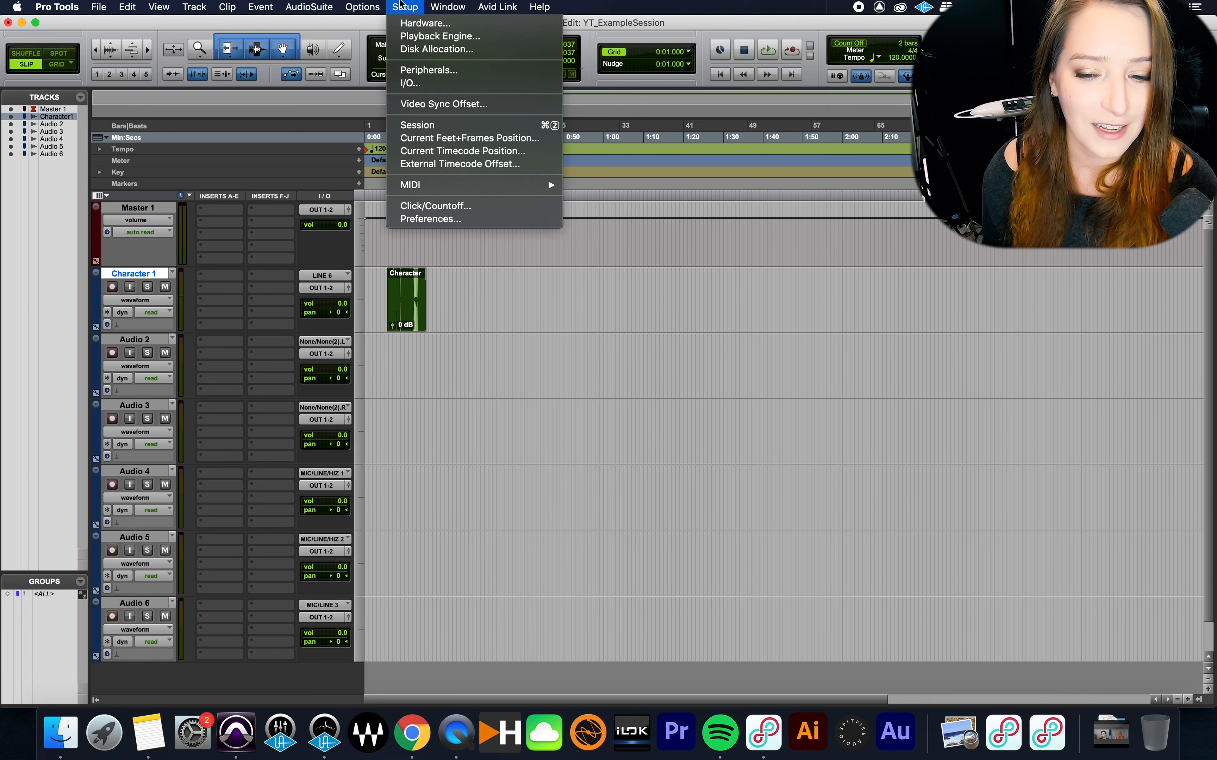
click(408, 38)
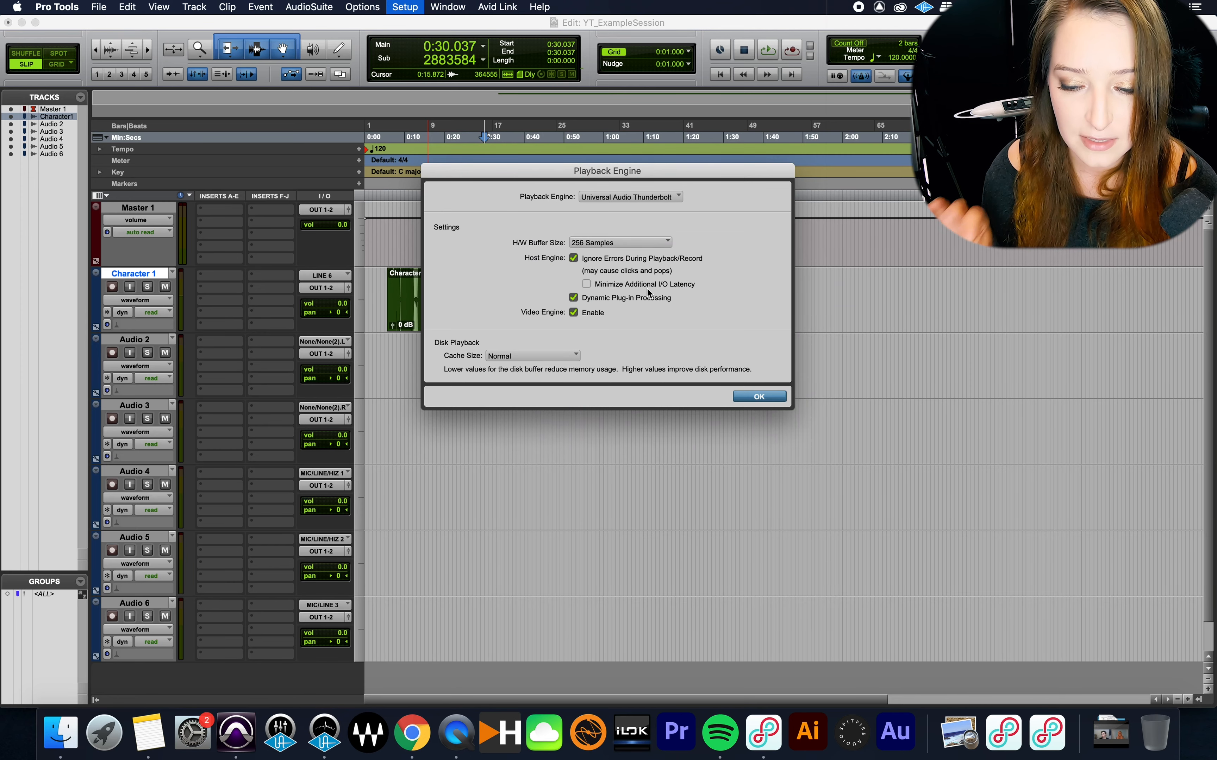
click(744, 396)
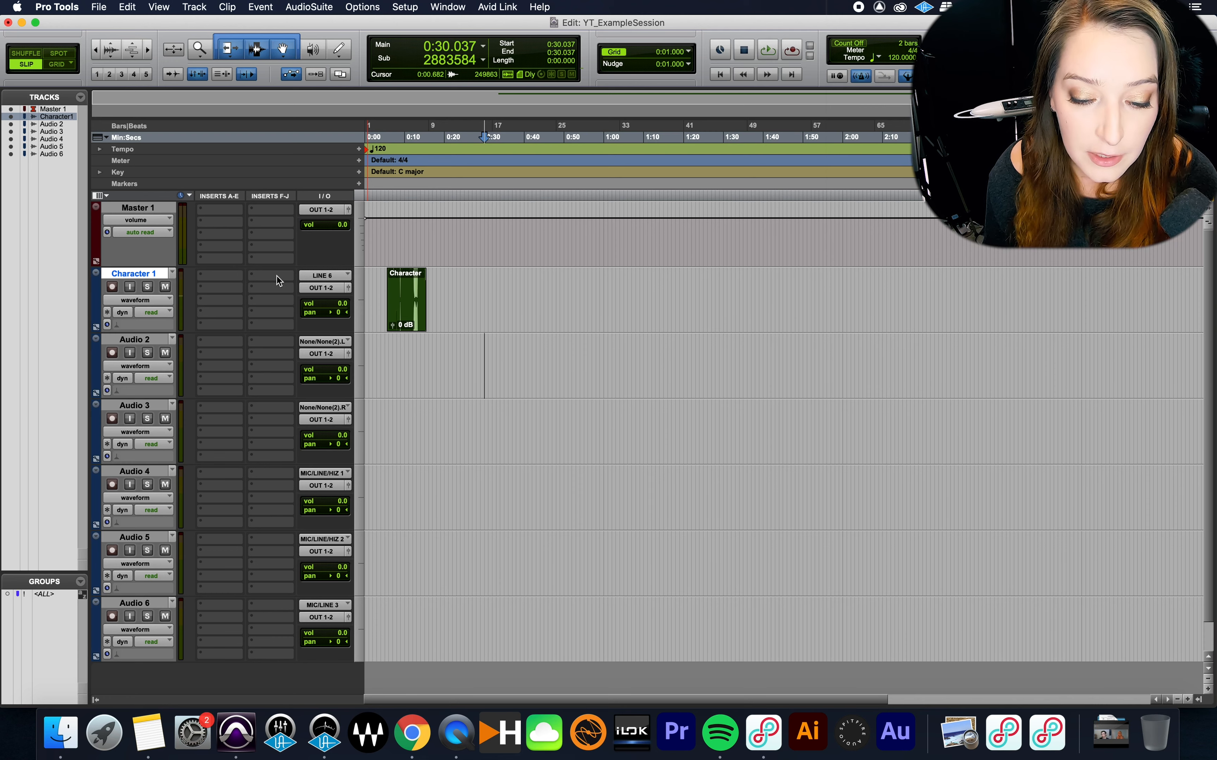
Look through the interface inputs available for the Character 1 track, keeping the current choice
click(316, 278)
mouse_move(338, 278)
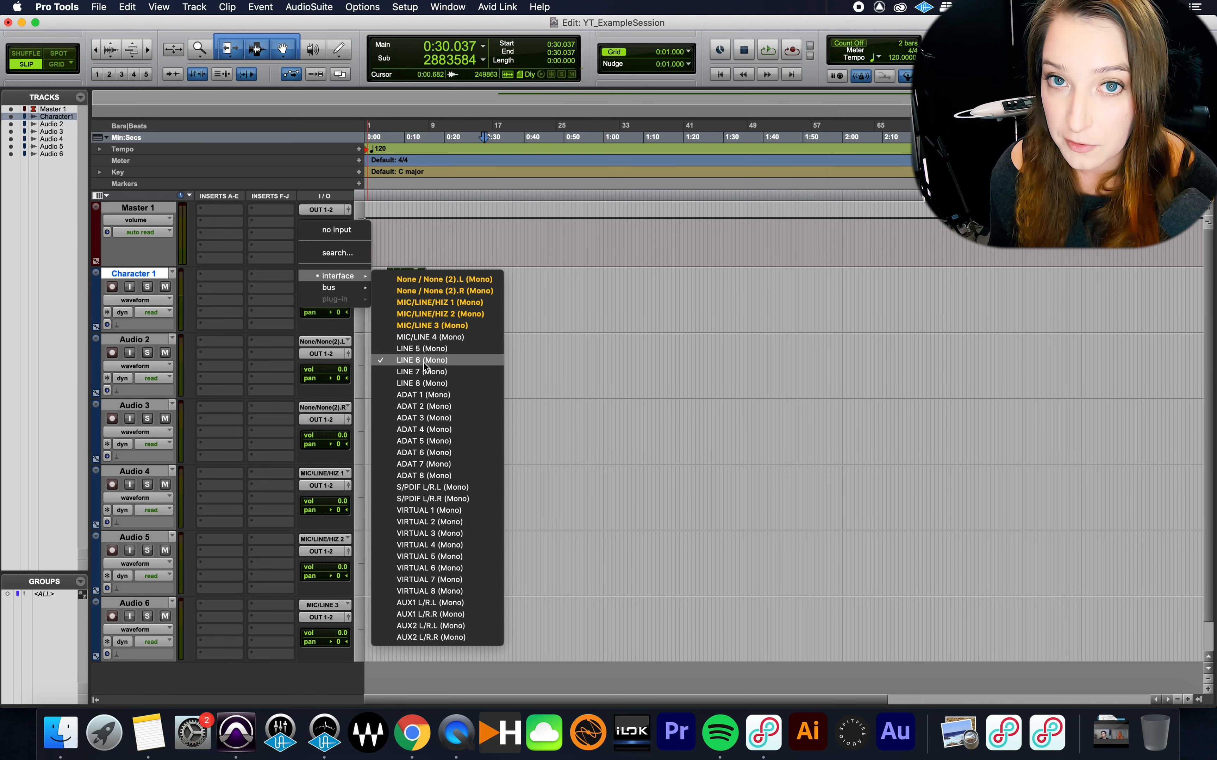
click(589, 377)
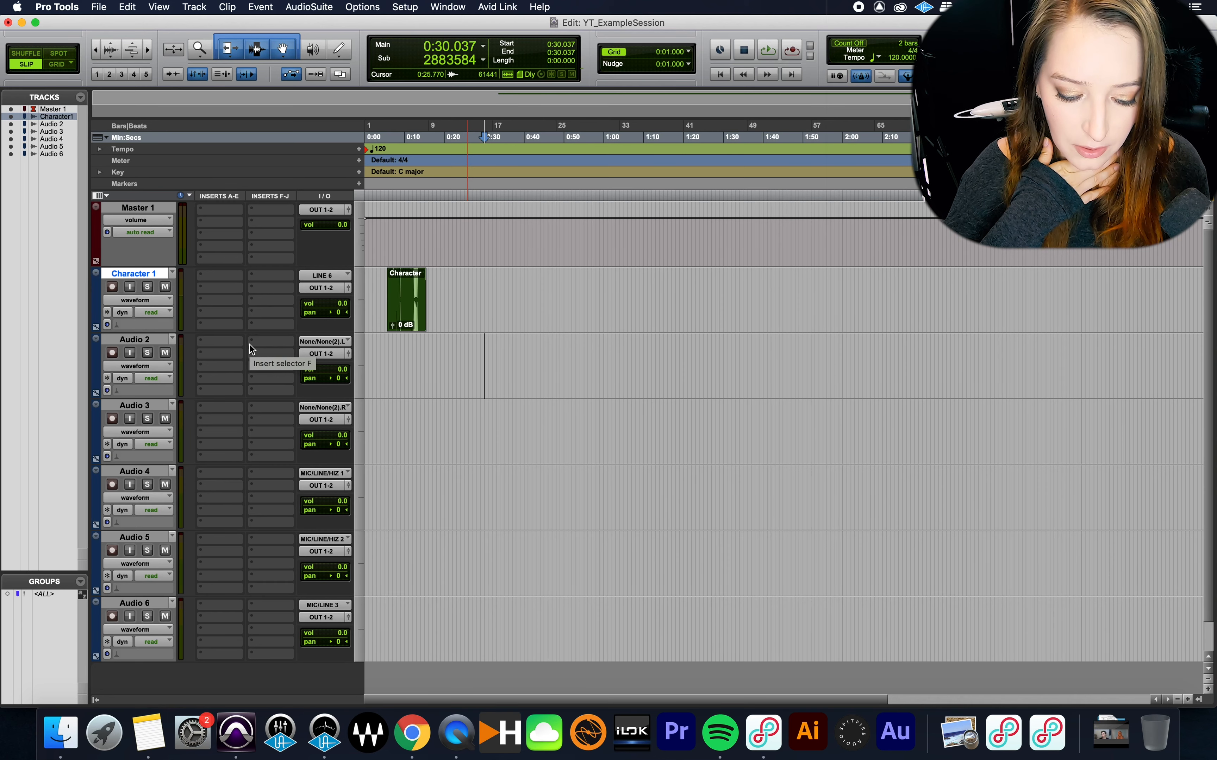
key(super+Tab)
key(super+Tab)
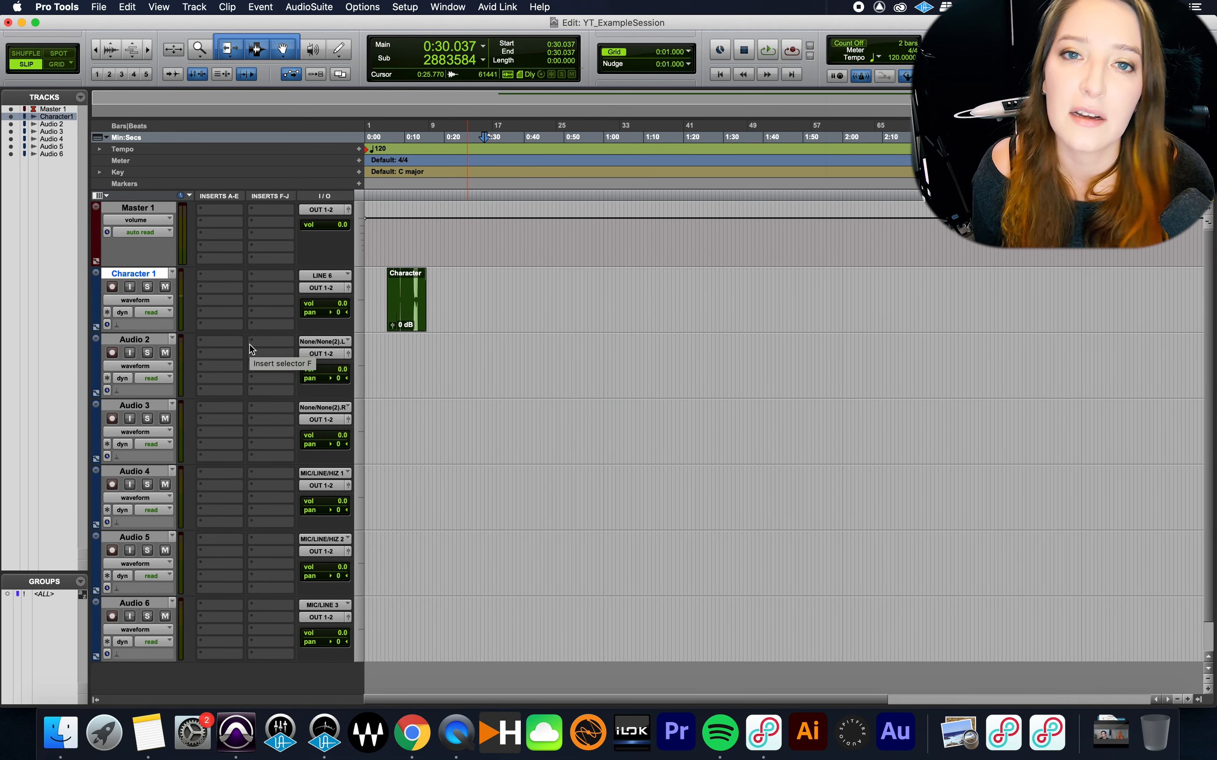